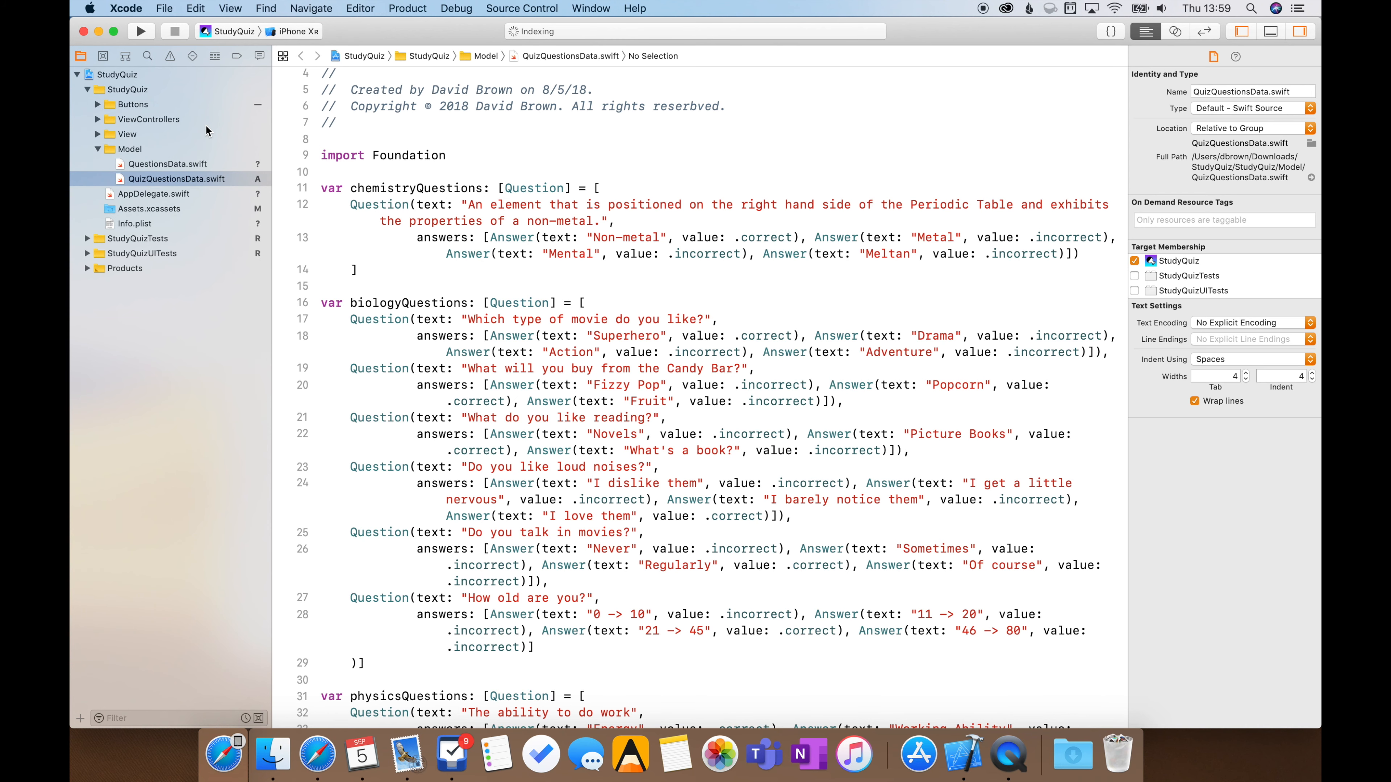
# Expand the project's source groups, open Main.storyboard and examine all its scenes
pyautogui.click(98, 134)
pyautogui.click(97, 119)
pyautogui.click(98, 104)
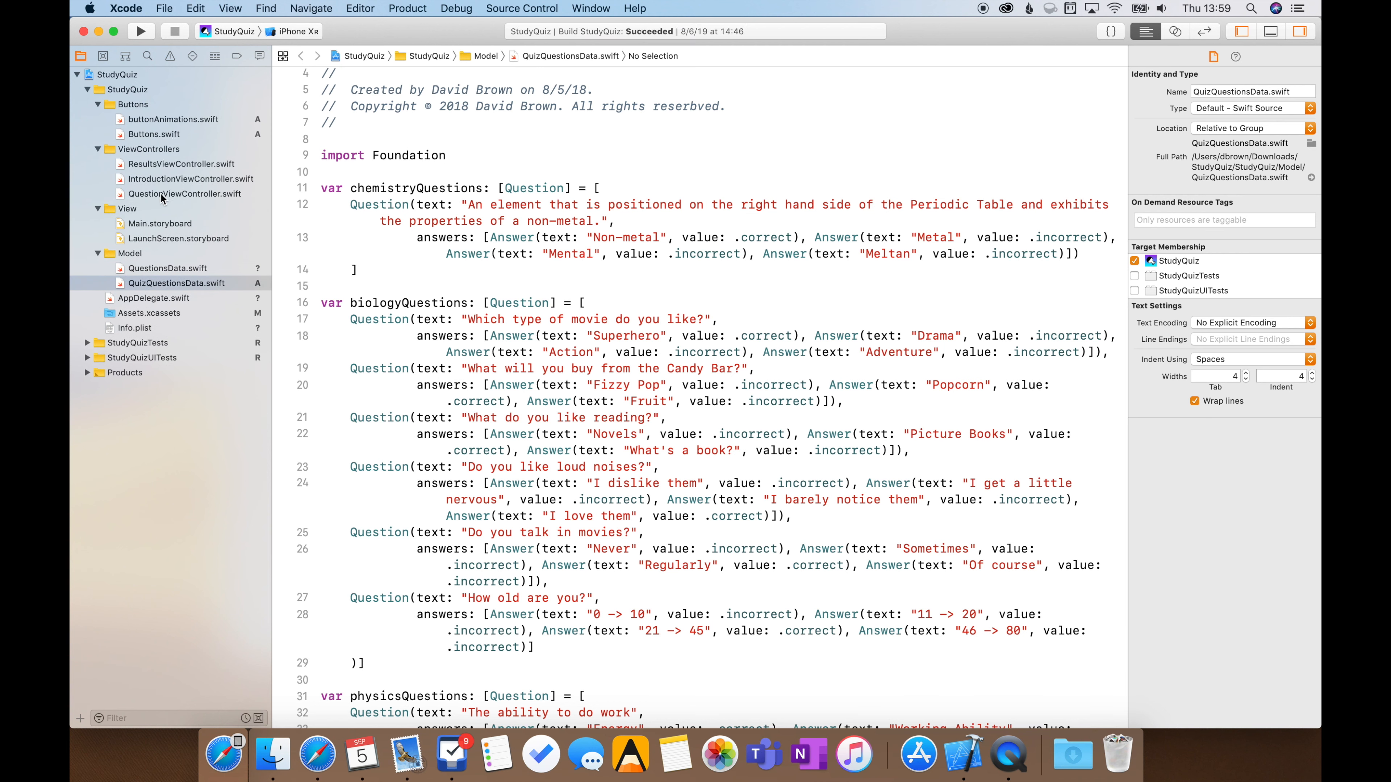
pyautogui.click(162, 225)
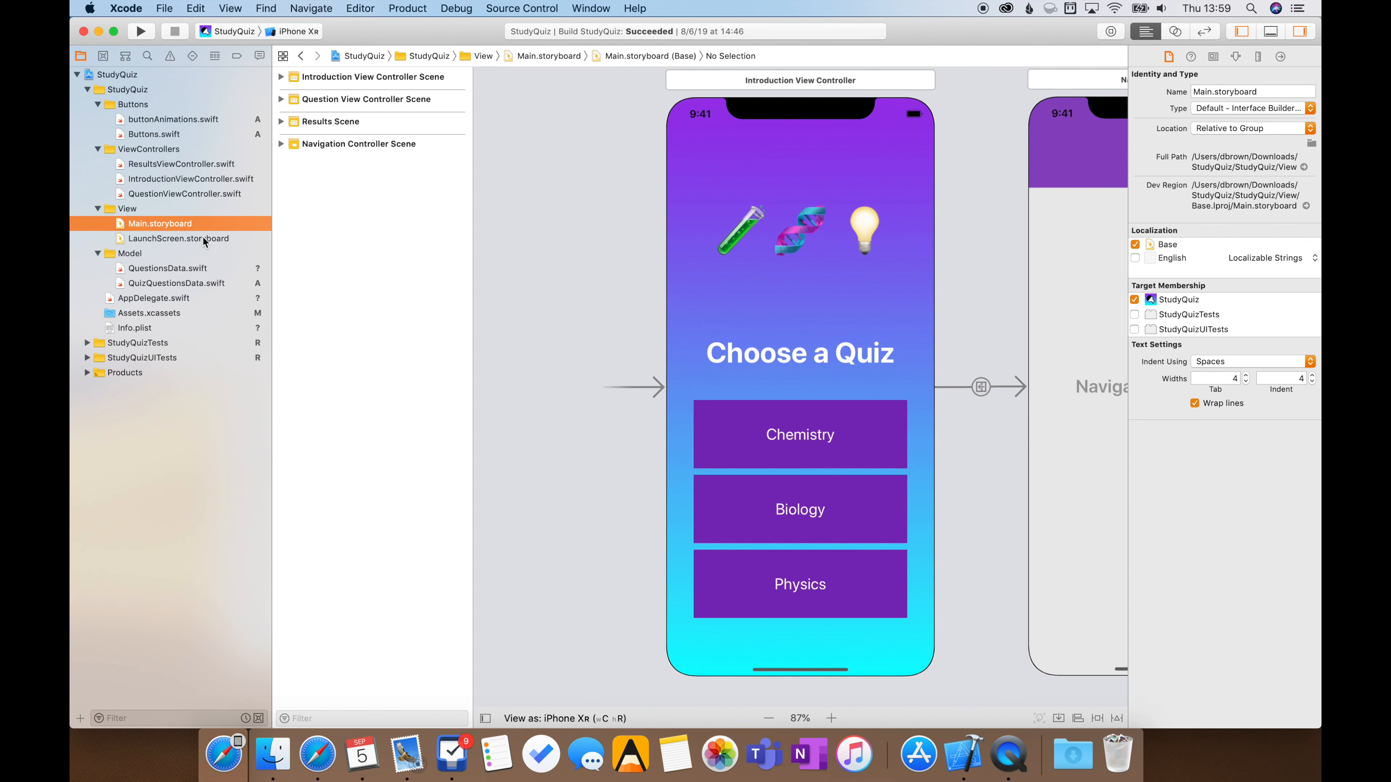
pyautogui.scroll(-4, 703, 367)
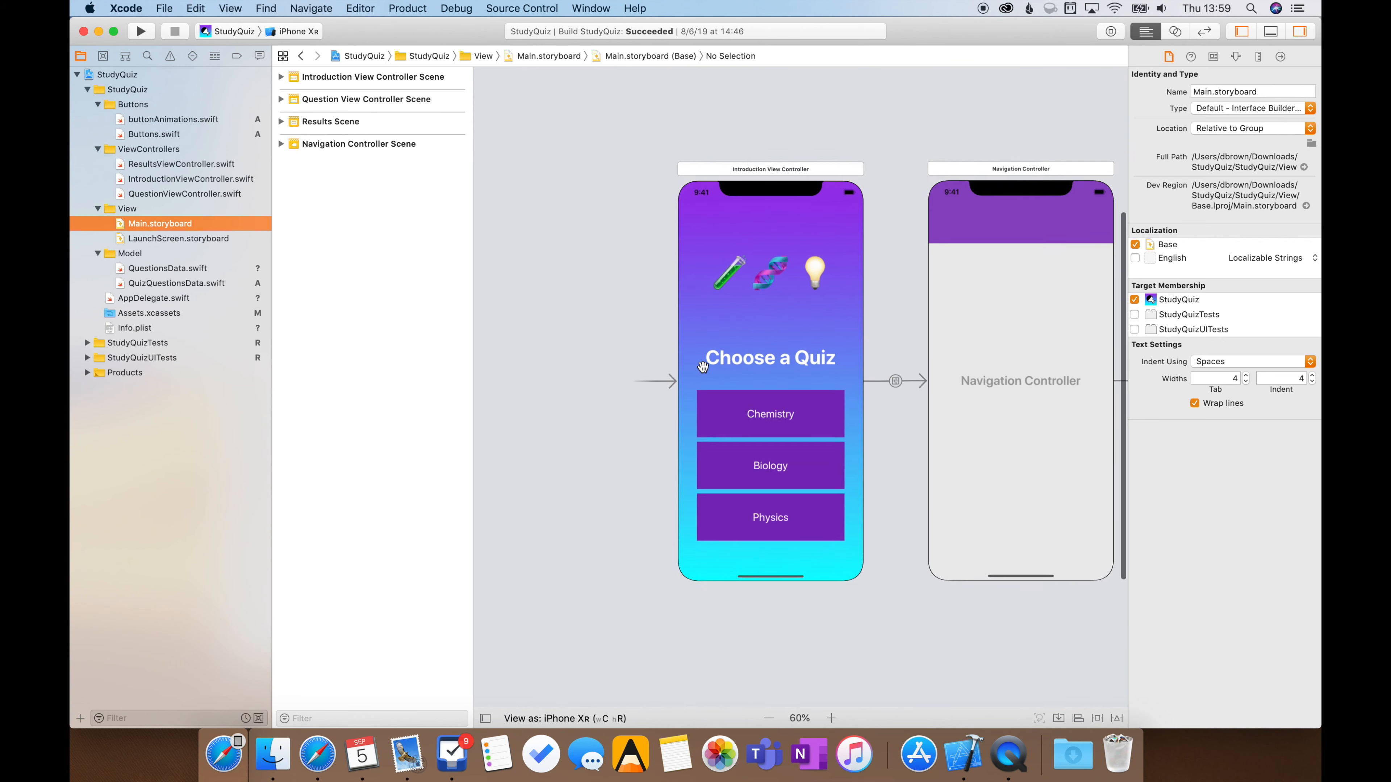
pyautogui.scroll(-3, 703, 367)
pyautogui.scroll(-3, 681, 384)
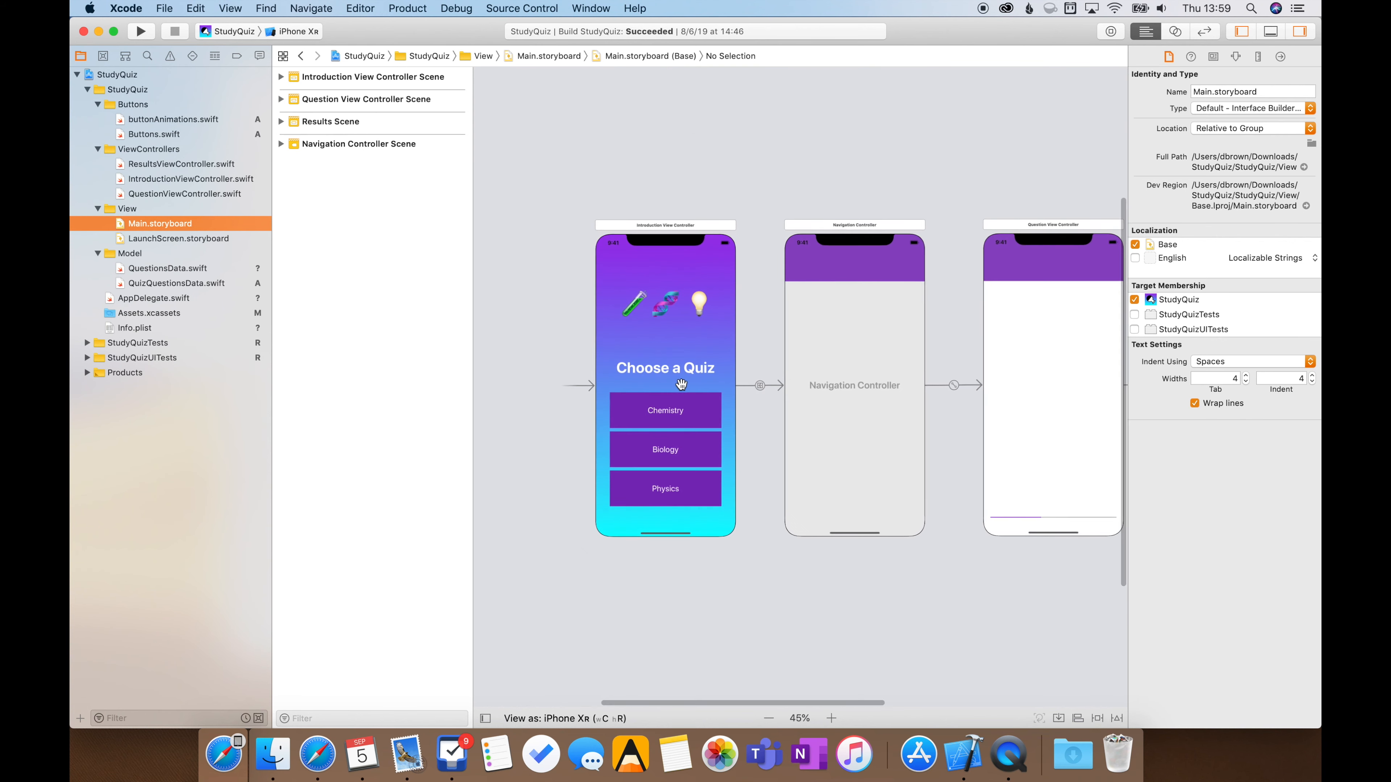
pyautogui.scroll(-3, 681, 384)
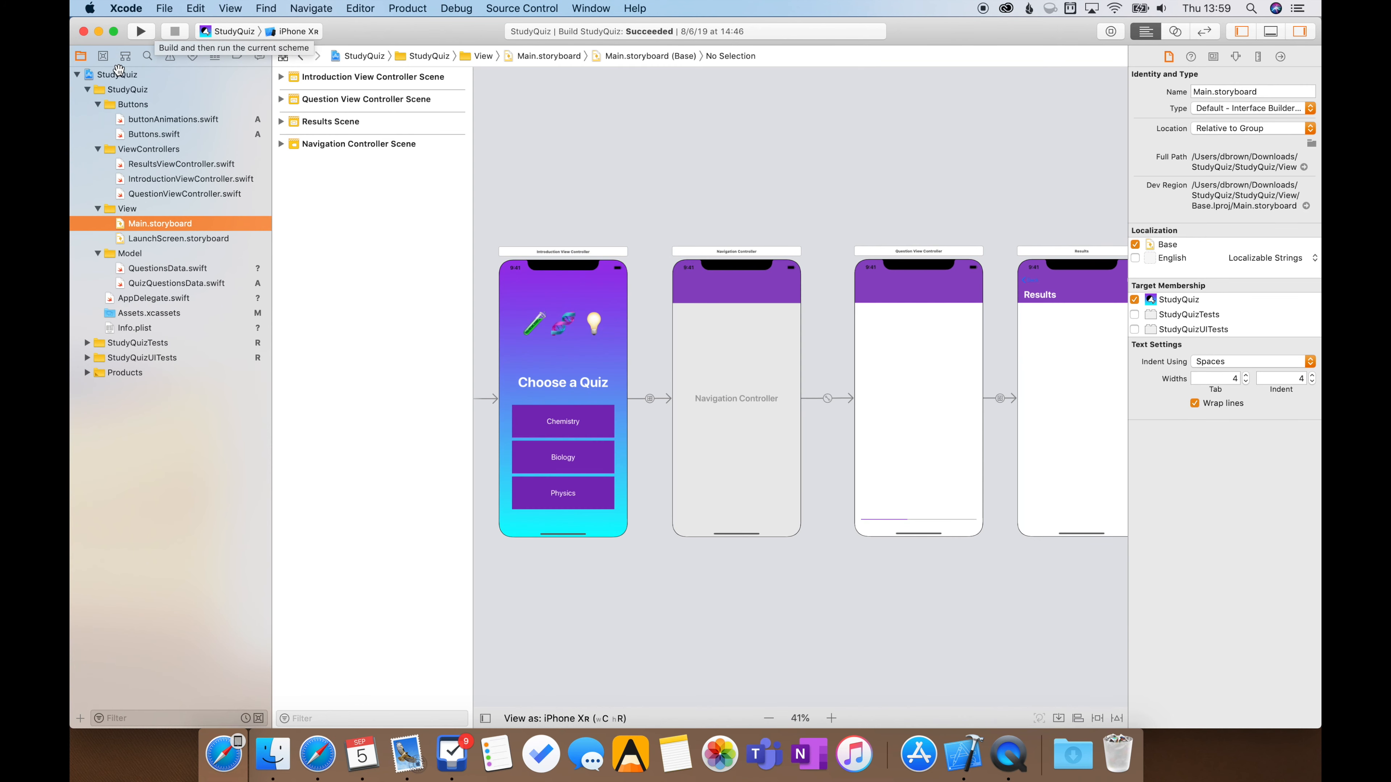
# Rename the StudyQuiz project as SmellsRUs in the project navigator
pyautogui.click(118, 74)
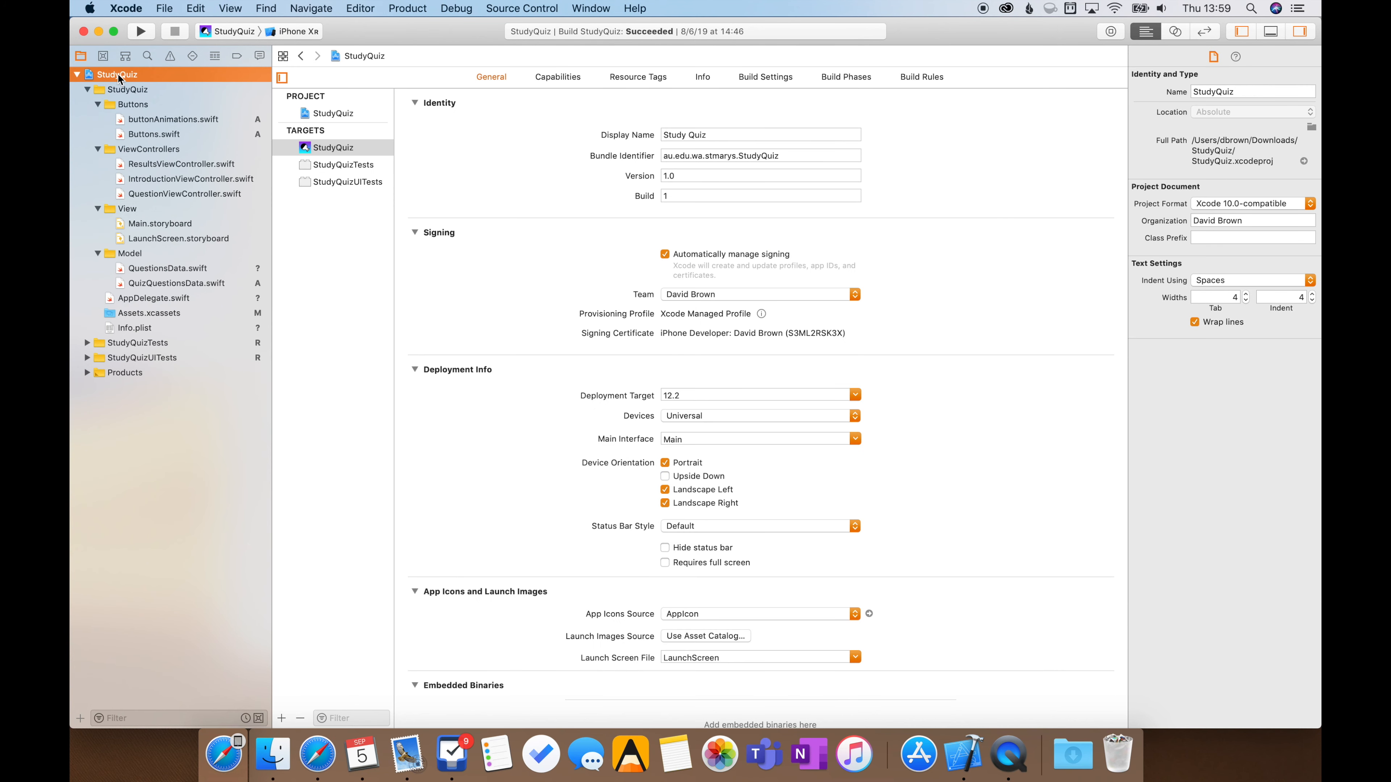
pyautogui.click(118, 73)
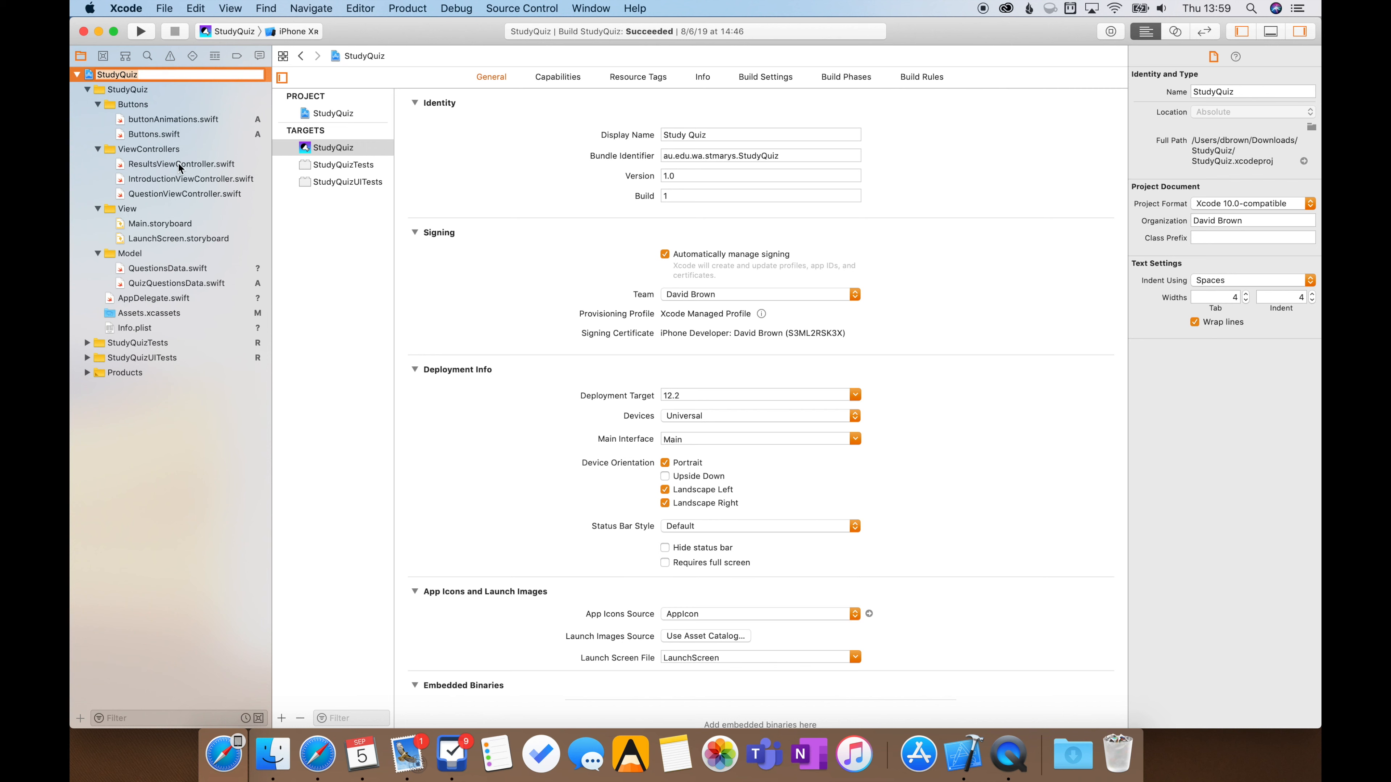
pyautogui.write('SmellsRUs')
pyautogui.press('Return')
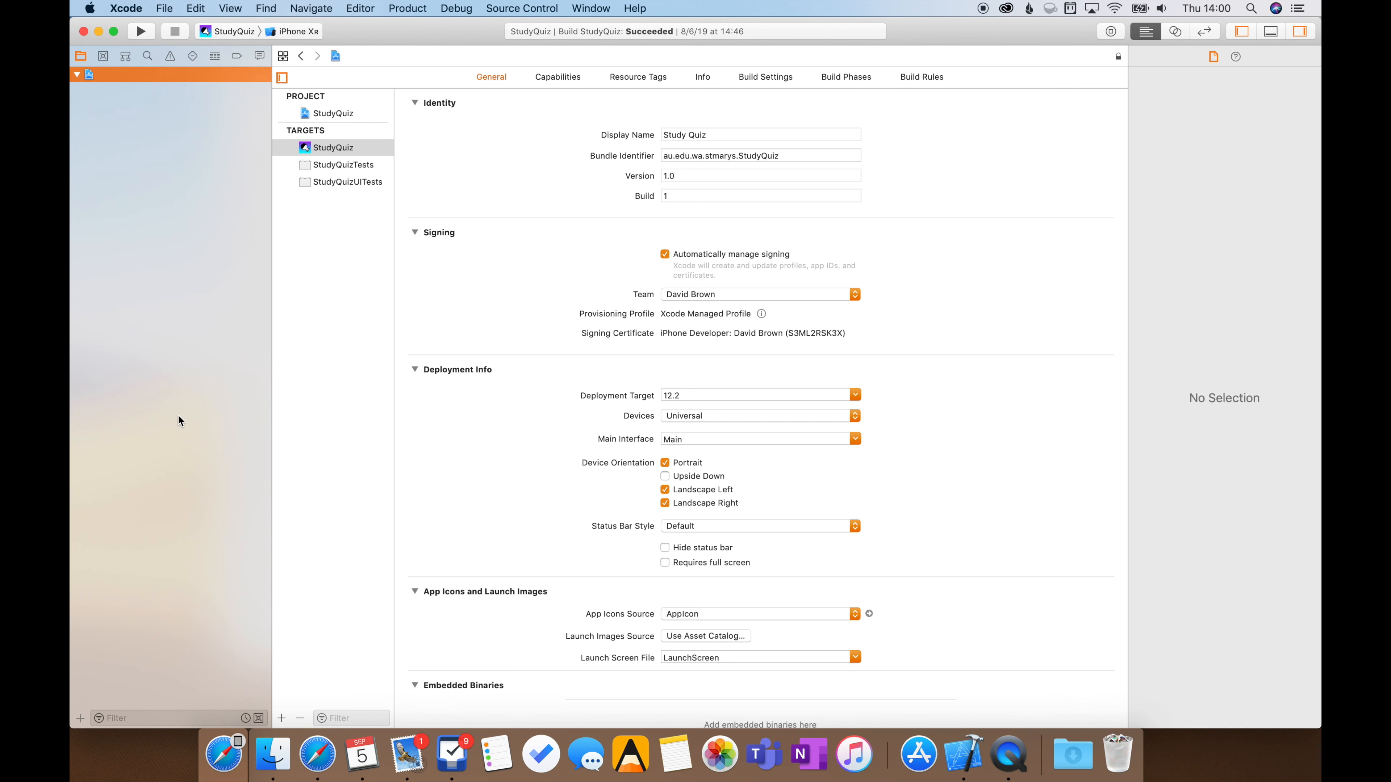
# Review the proposed content item changes and apply the SmellsRUs rename to all of them
pyautogui.scroll(-2, 704, 191)
pyautogui.scroll(2, 705, 194)
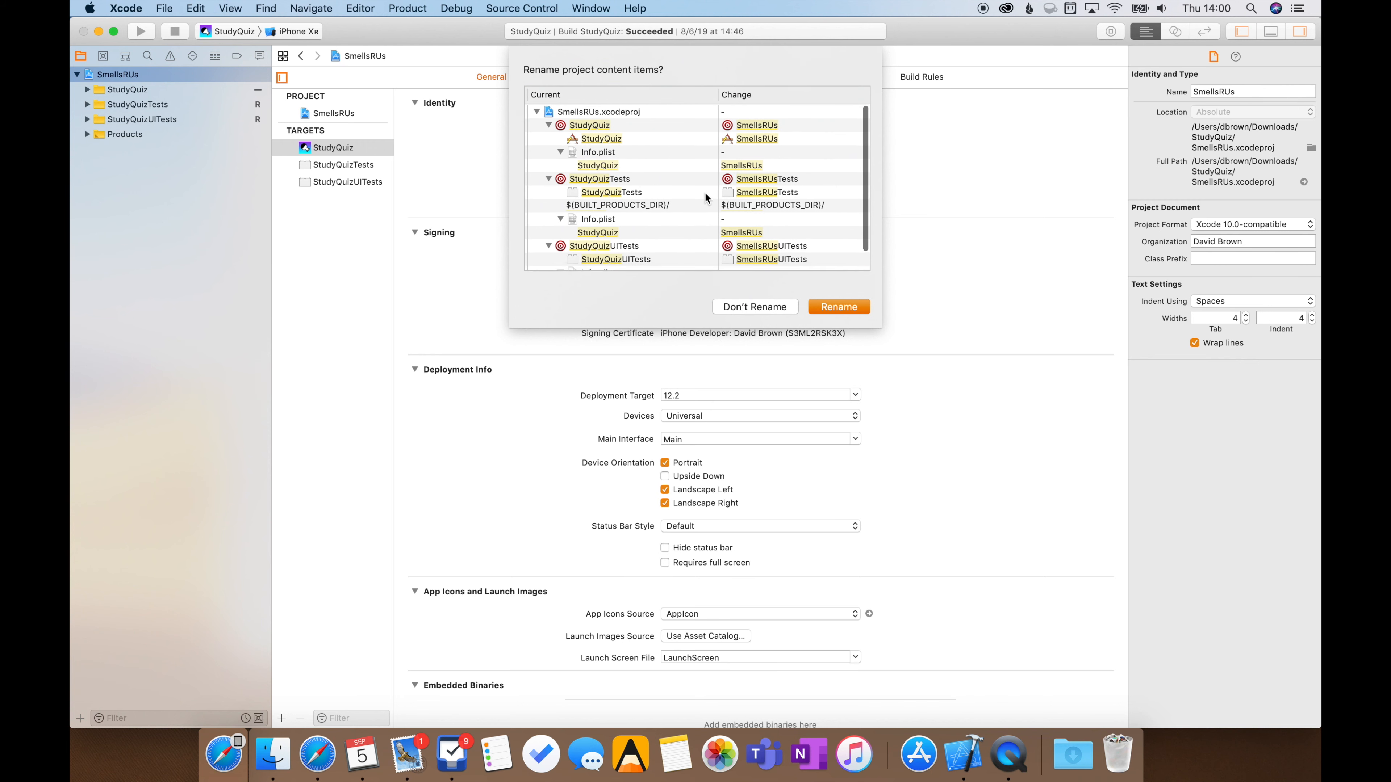
pyautogui.click(864, 310)
pyautogui.click(805, 164)
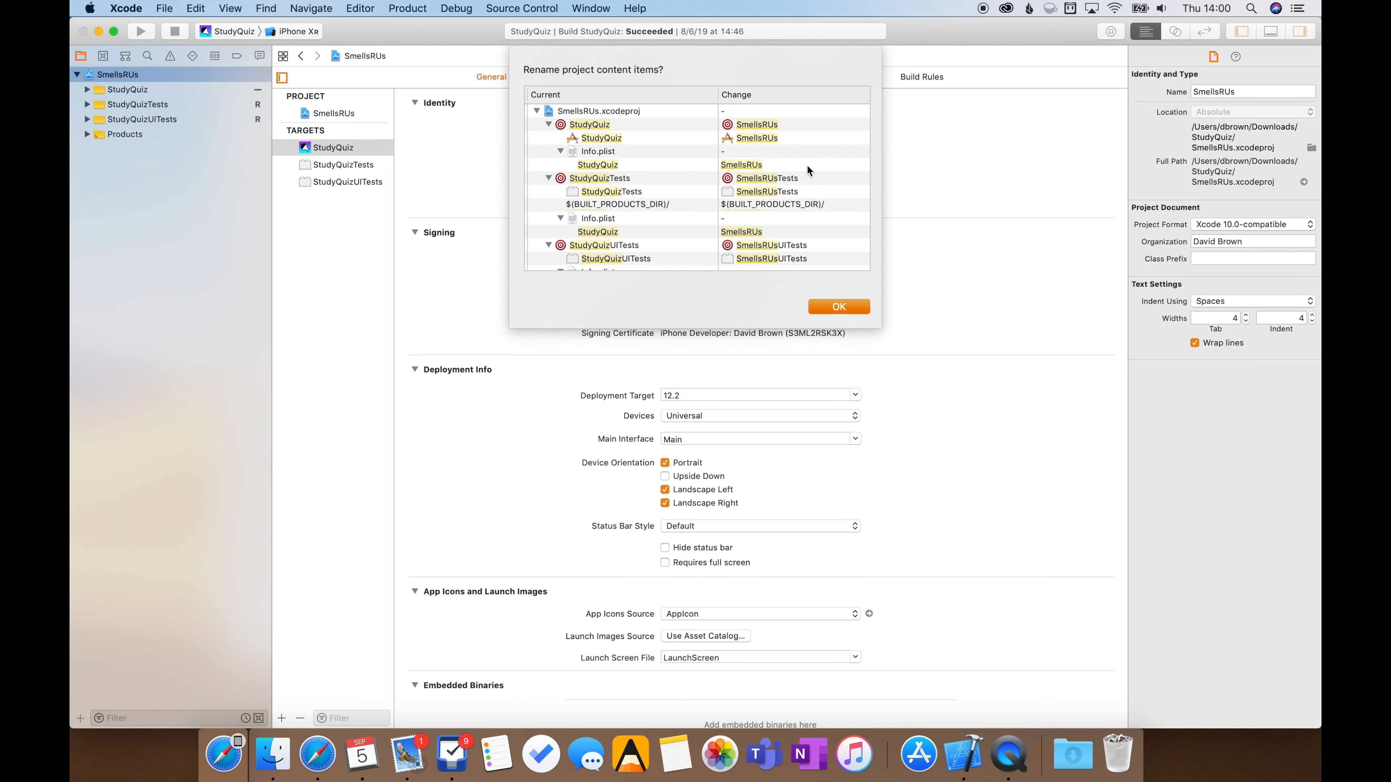
pyautogui.click(827, 305)
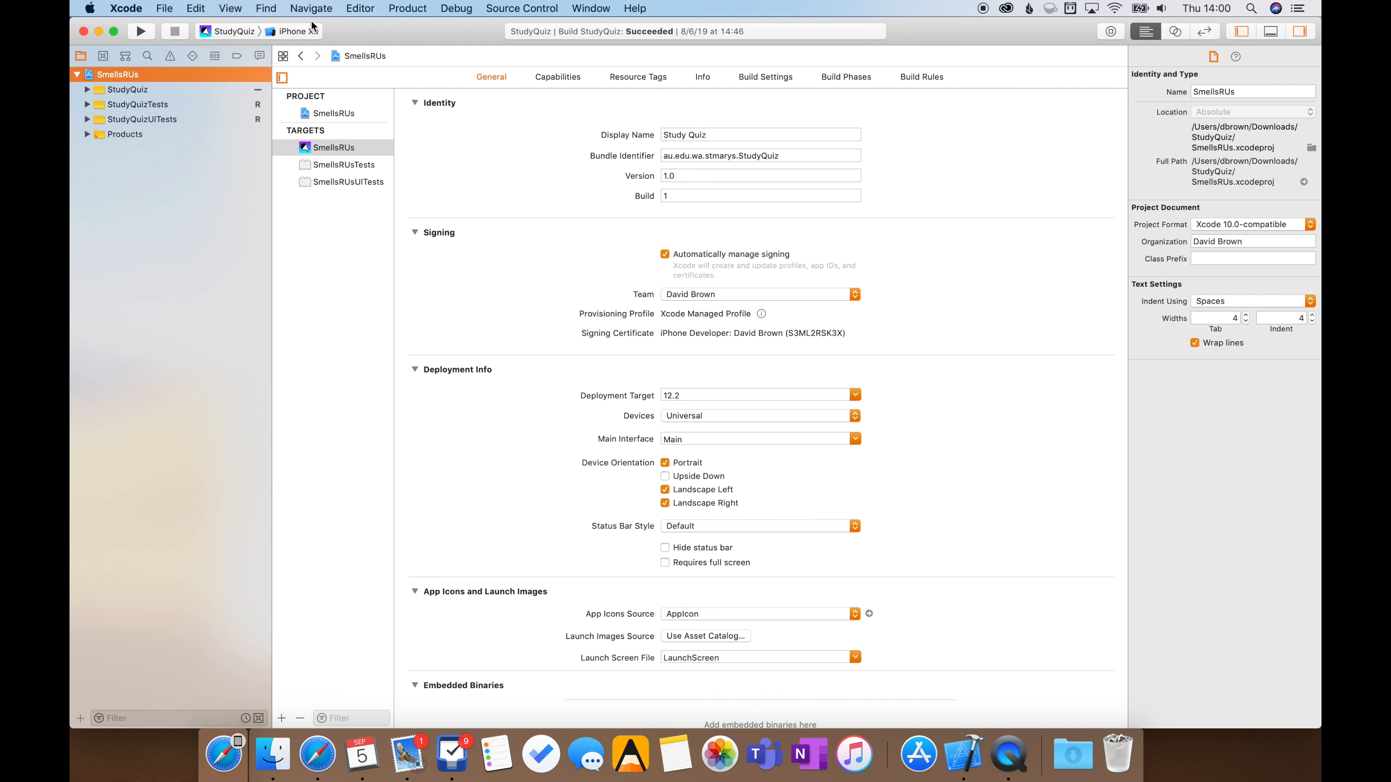
# Rename the StudyQuiz scheme as SmellsRUs in the scheme manager and close it
pyautogui.click(405, 12)
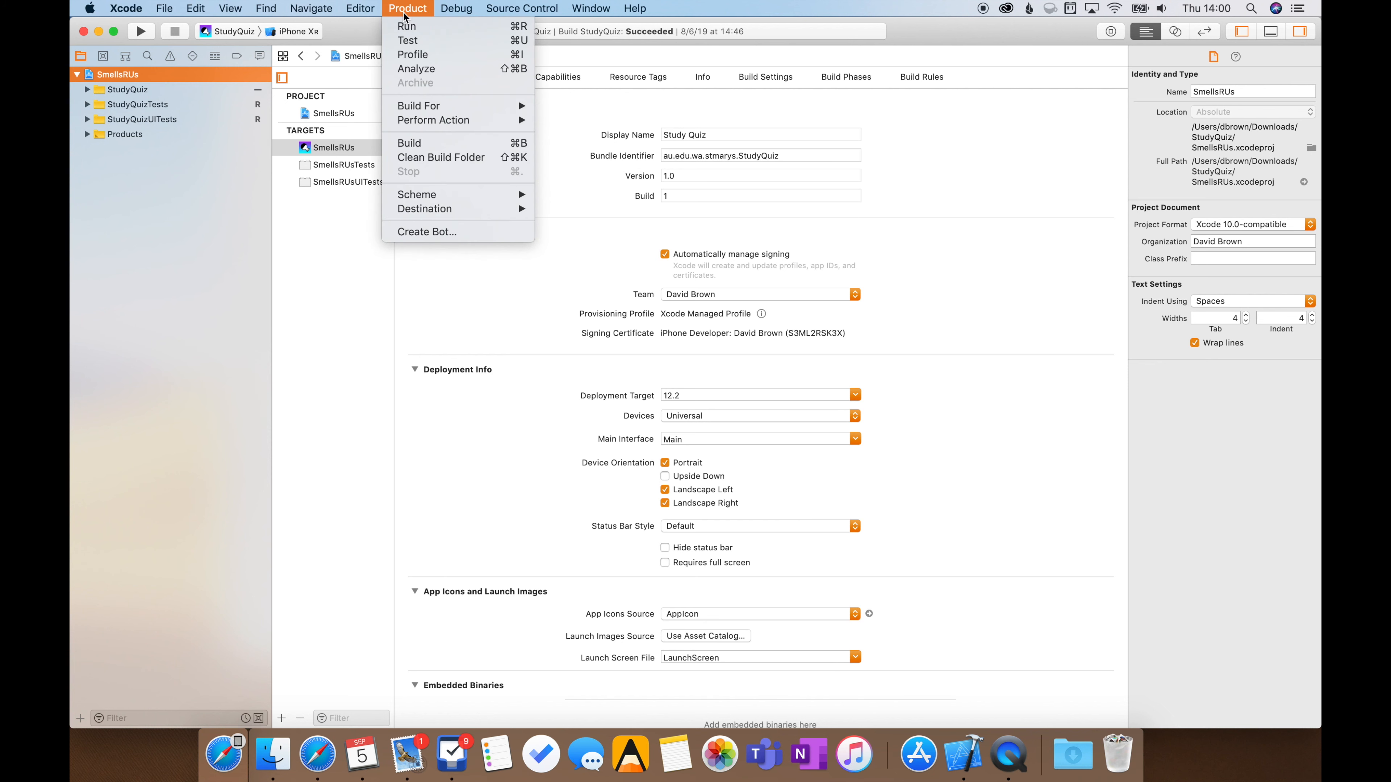
pyautogui.moveTo(451, 197)
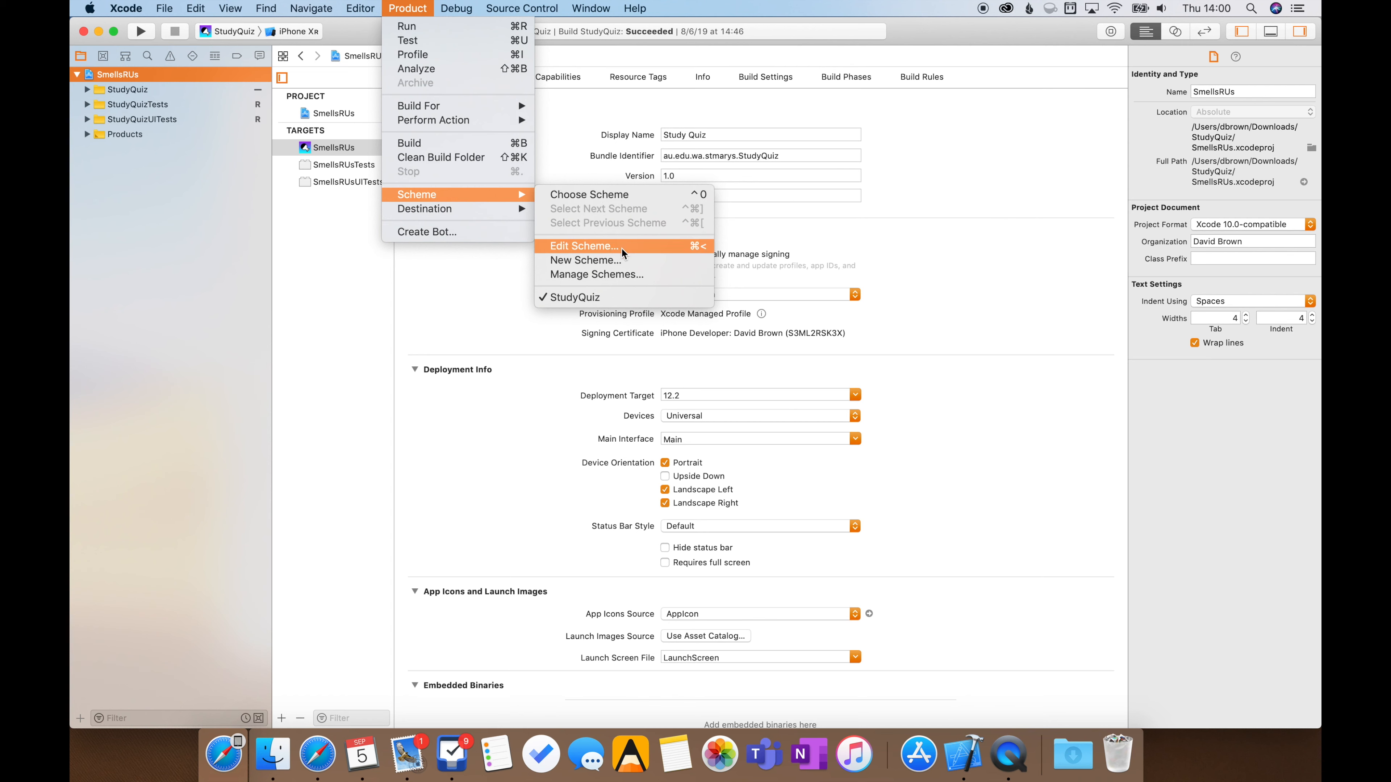
pyautogui.click(661, 275)
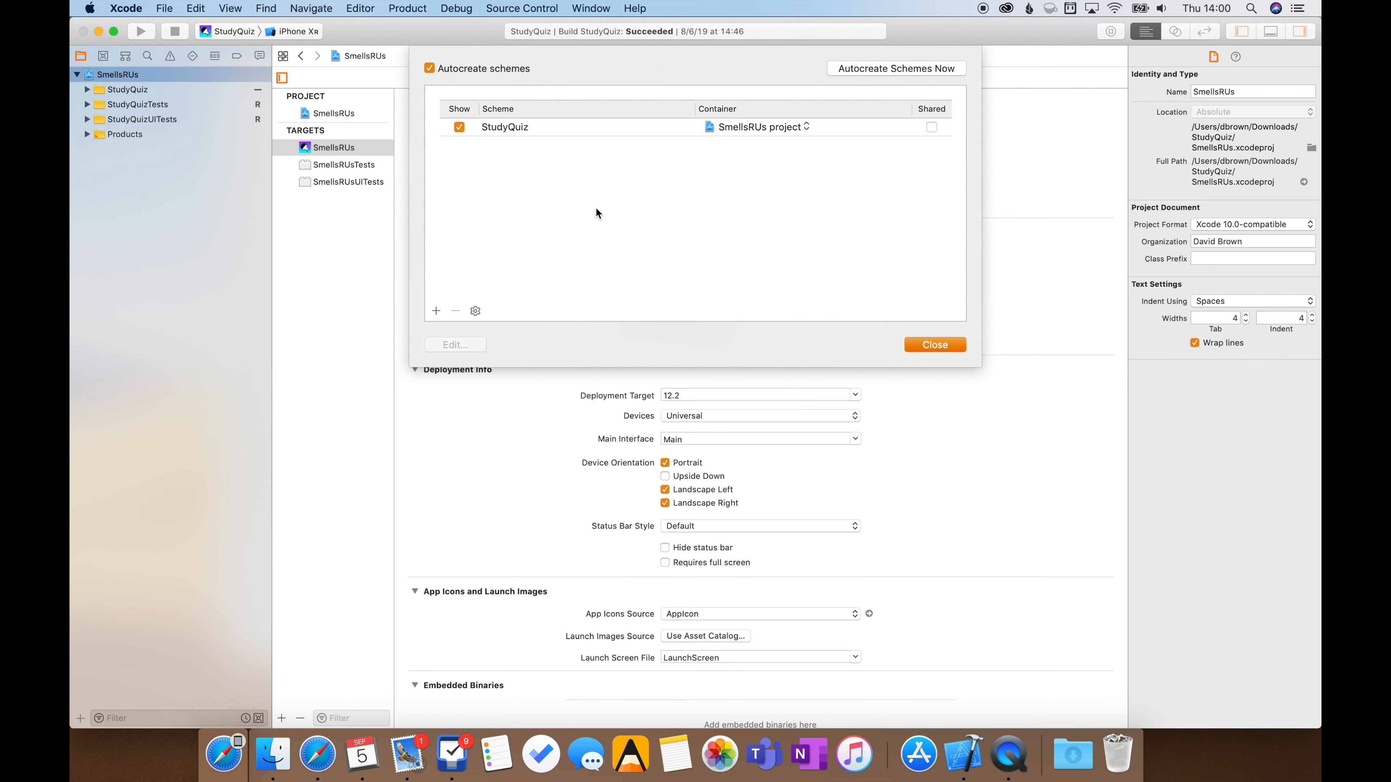
pyautogui.click(511, 130)
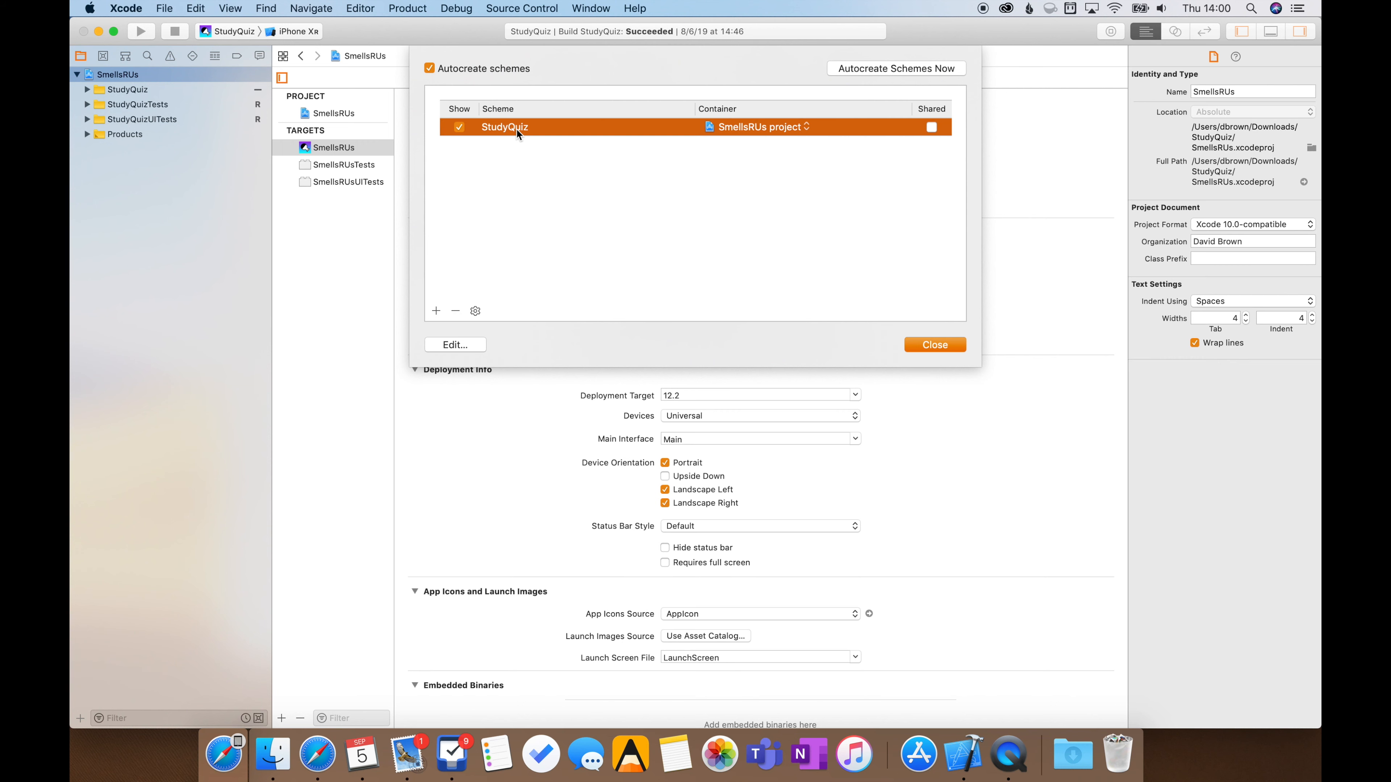
pyautogui.click(510, 128)
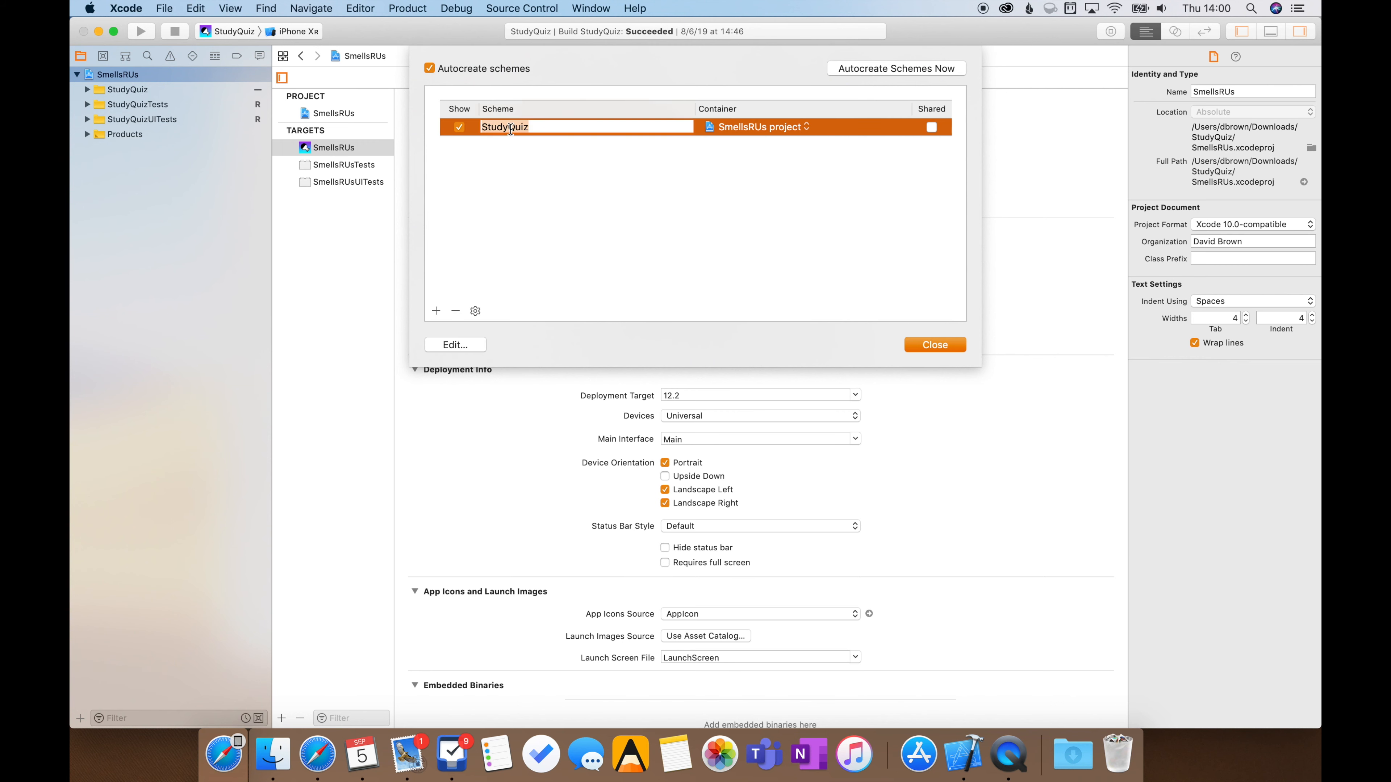
pyautogui.write('SmellsRUs')
pyautogui.click(924, 344)
# Show the Downloads folder in Finder, then open Terminal with enlarged text, positioned clear of the StudyQuiz folder
pyautogui.click(273, 755)
pyautogui.press('super+space')
pyautogui.write('ter')
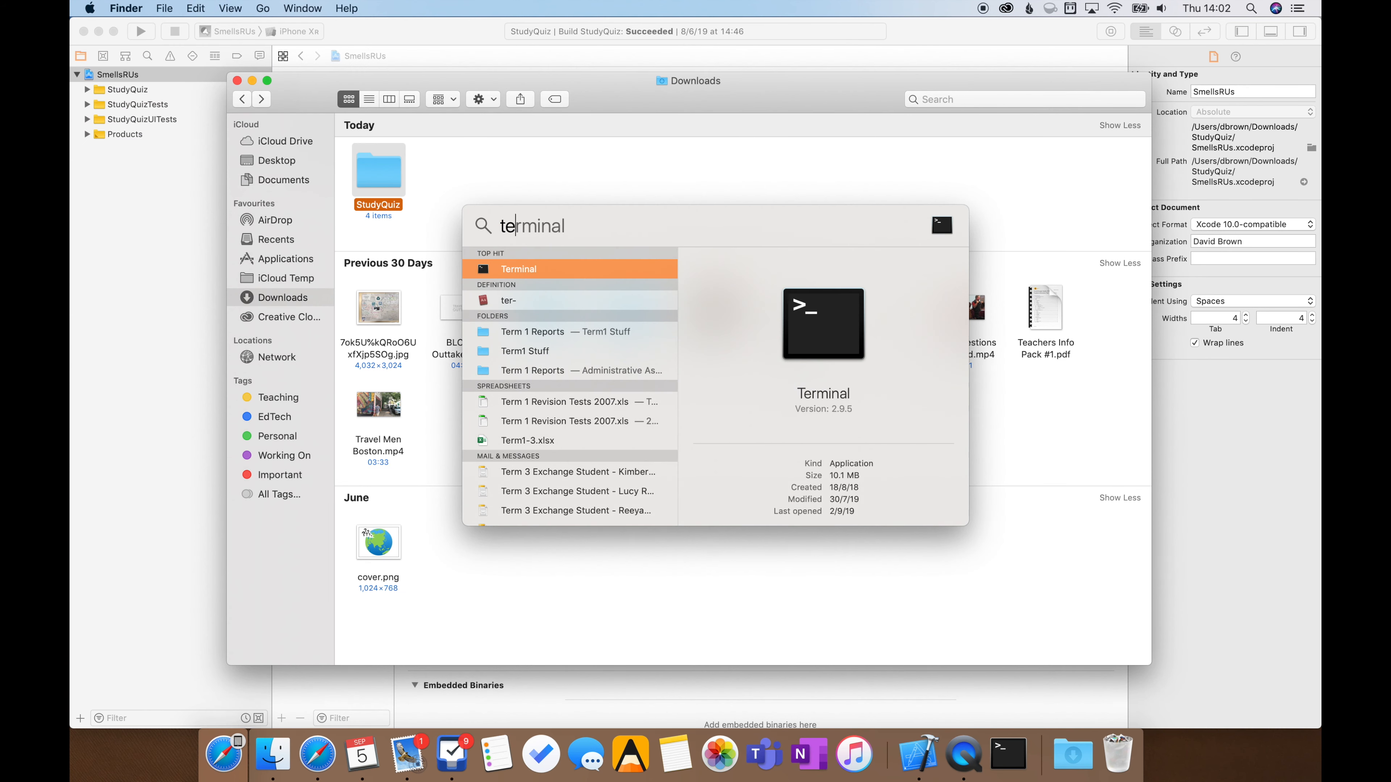
pyautogui.press('Return')
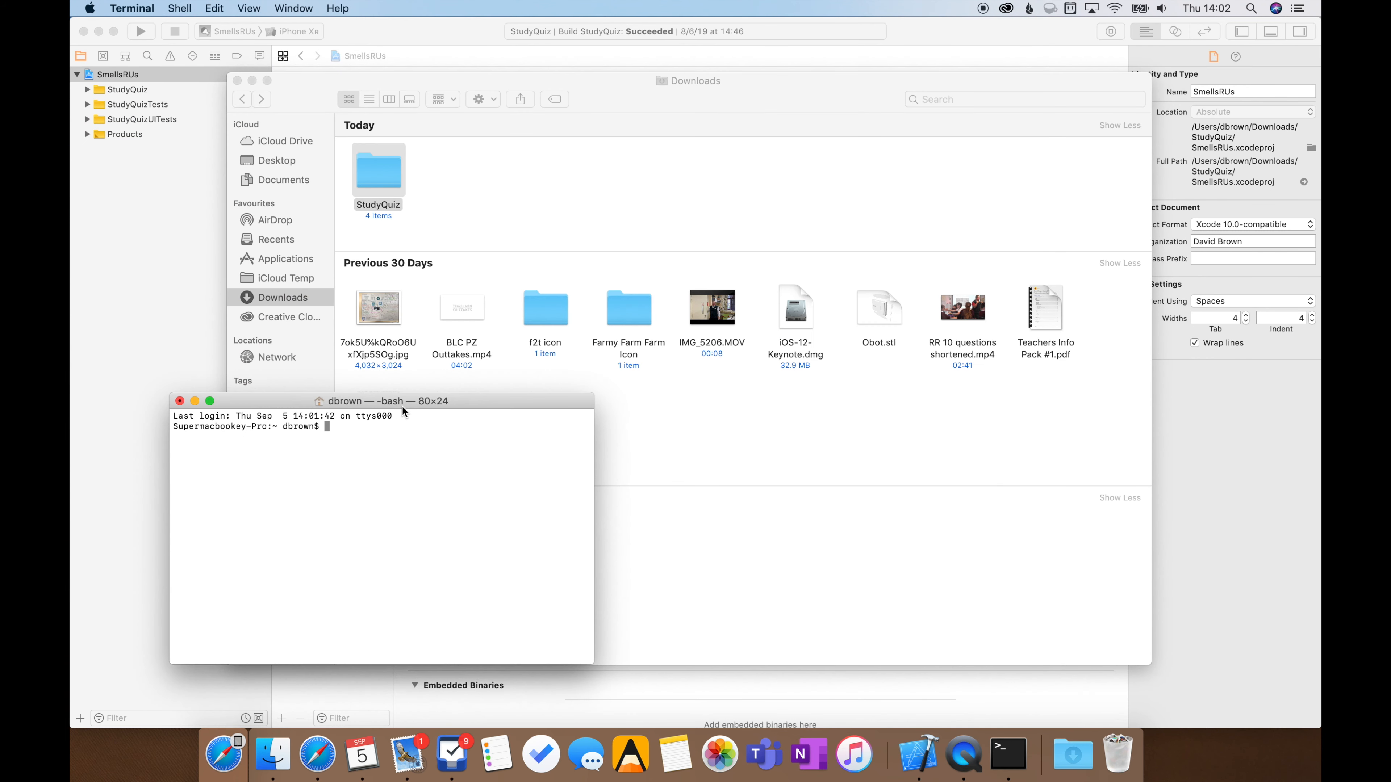
pyautogui.press('super+plus')
pyautogui.press('super+plus')
pyautogui.press('super+plus')
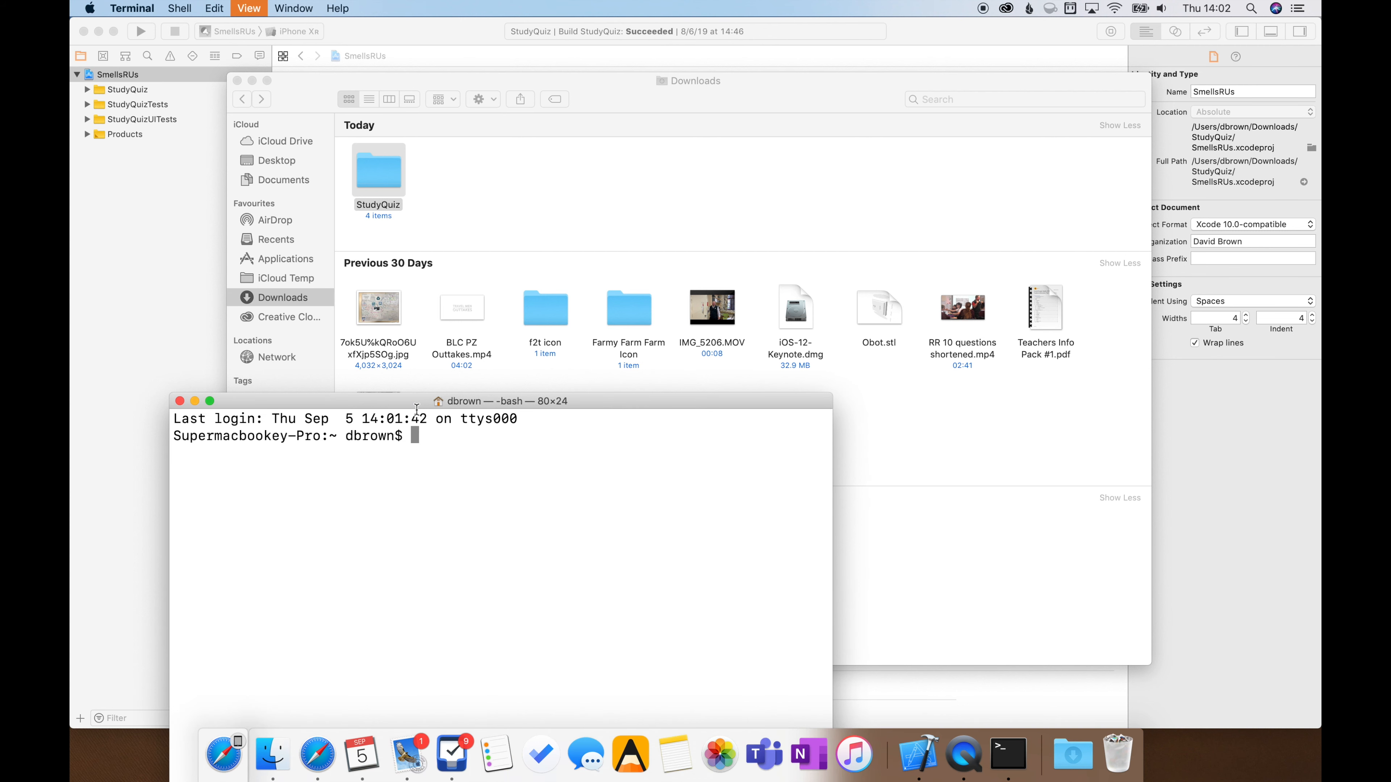
pyautogui.moveTo(344, 403); pyautogui.dragTo(301, 283)
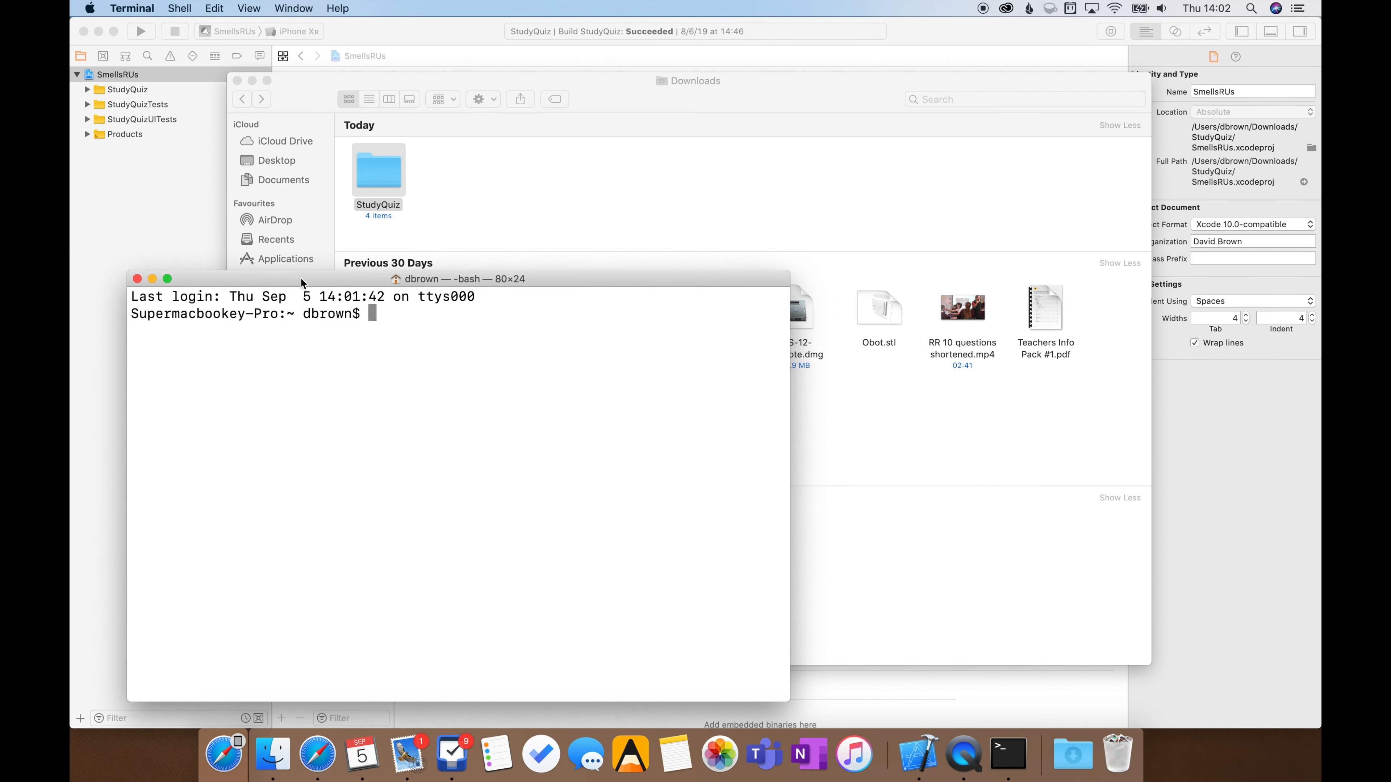
# Change the Terminal's working directory with cd to the StudyQuiz folder in Downloads
pyautogui.write('cd')
pyautogui.moveTo(382, 180); pyautogui.dragTo(453, 315)
pyautogui.press('BackSpace')
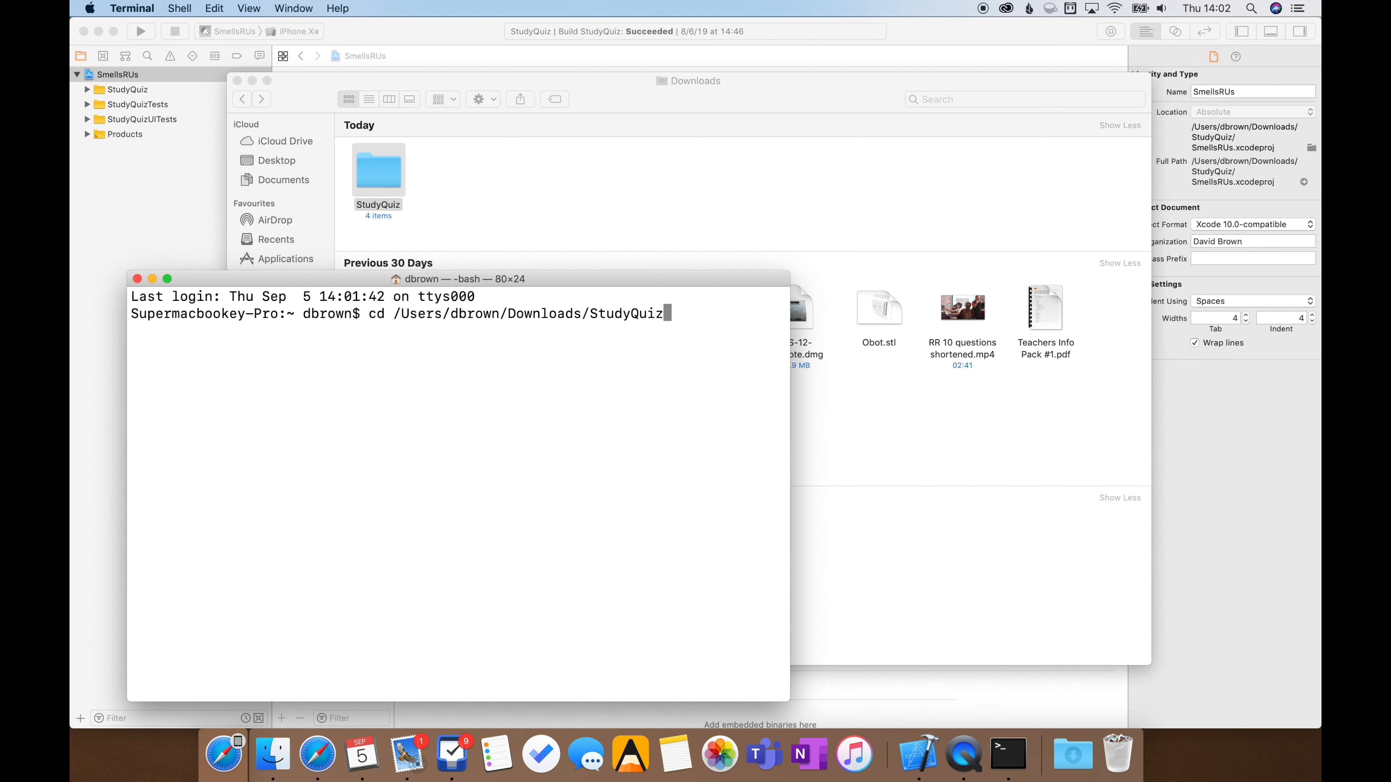
pyautogui.press('Return')
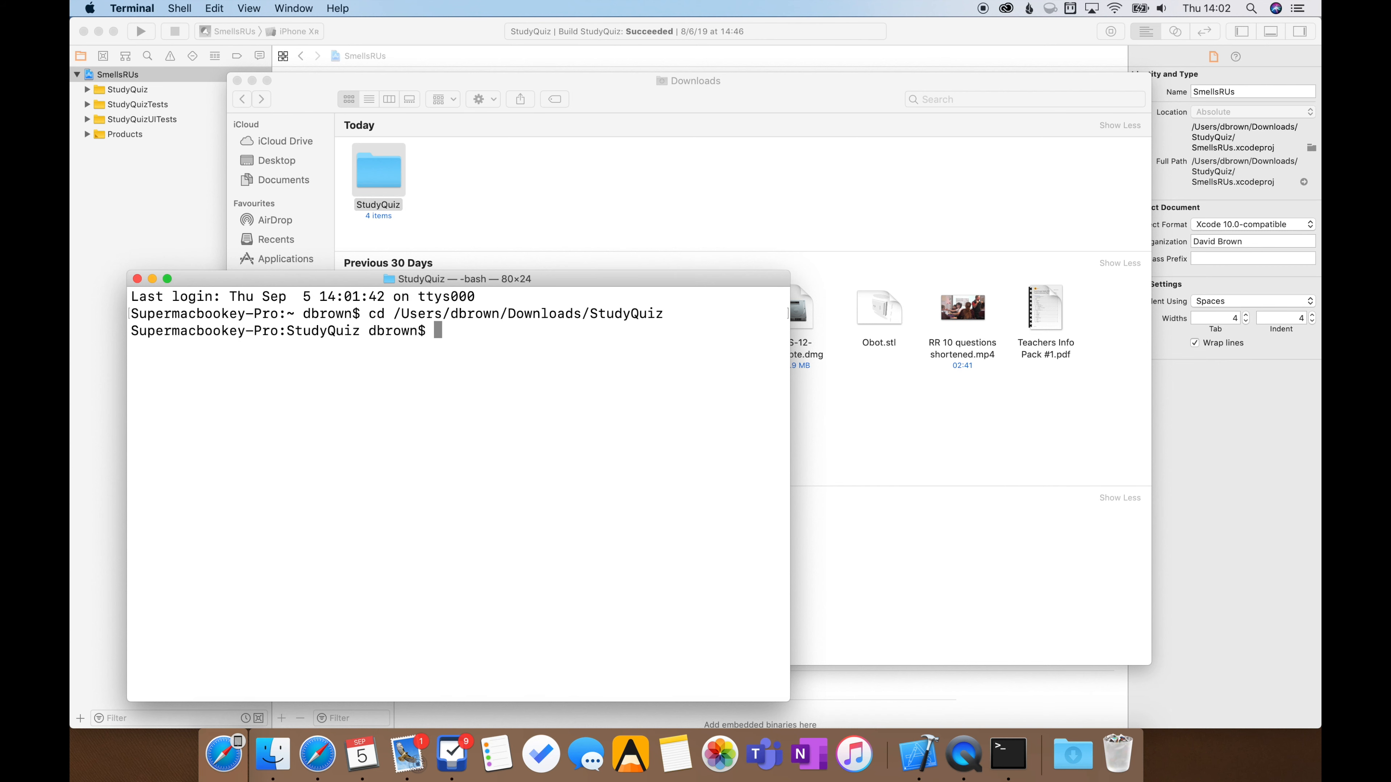
# Run mv StudyQuiz SmellsRUs to rename the inner source folder, and open the project folder in Finder to check it
pyautogui.write('mv StudyQuiz')
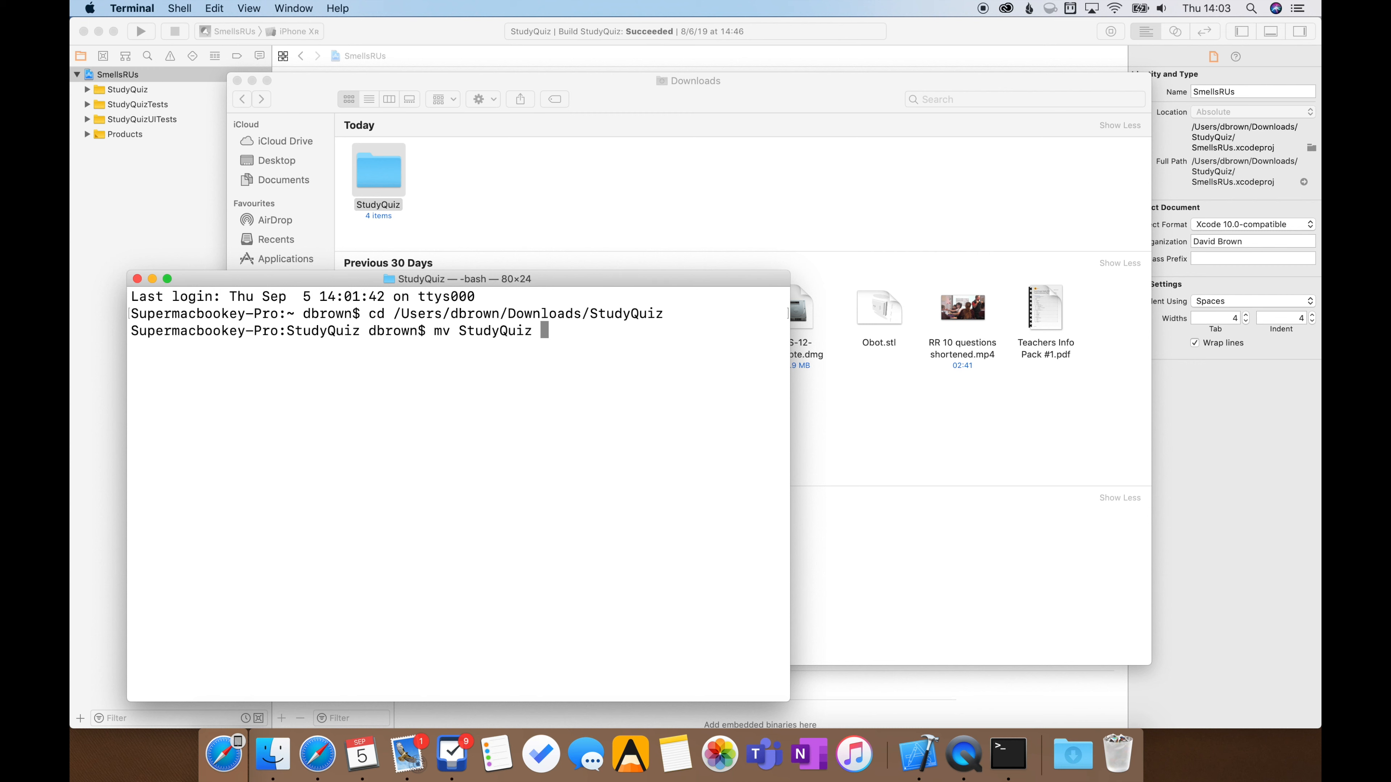
pyautogui.write(' SmellsRUs')
pyautogui.press('Return')
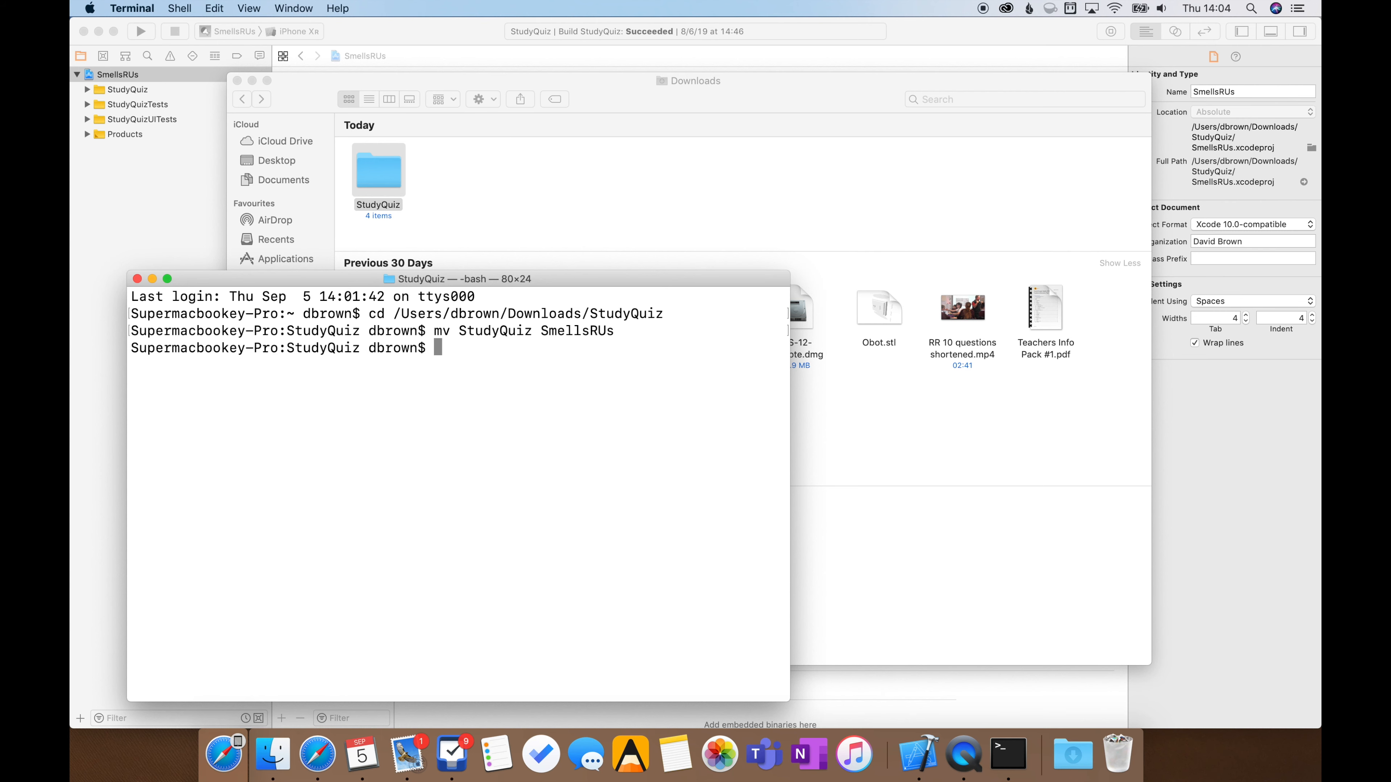
pyautogui.doubleClick(394, 181)
pyautogui.press('super+Tab')
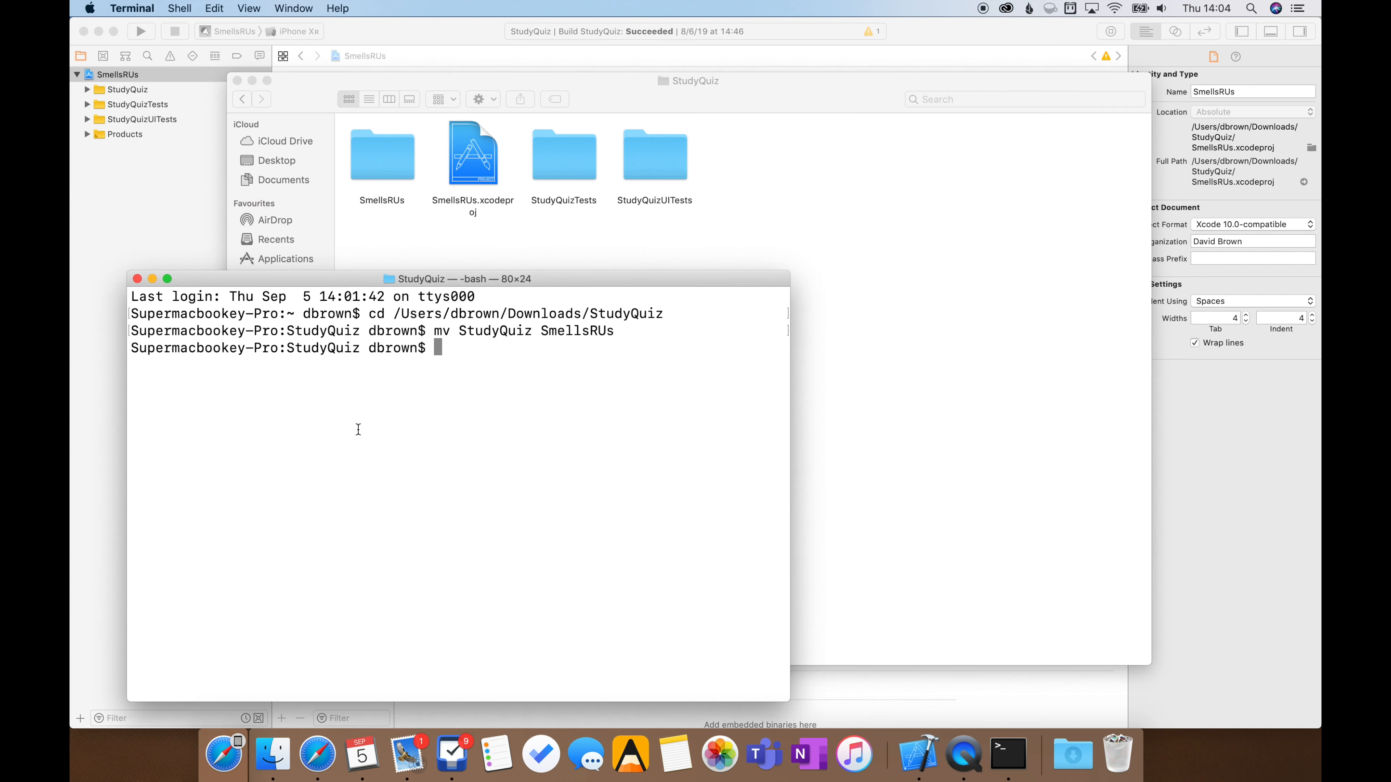
# Begin a search-and-replace command at the Terminal prompt with grep -RL "StudyQuiz" * | xargs sed
pyautogui.write('grep -RL "StudyQUiz')
pyautogui.press('BackSpace')
pyautogui.press('BackSpace')
pyautogui.press('BackSpace')
pyautogui.write('uiz" * | xargs s')
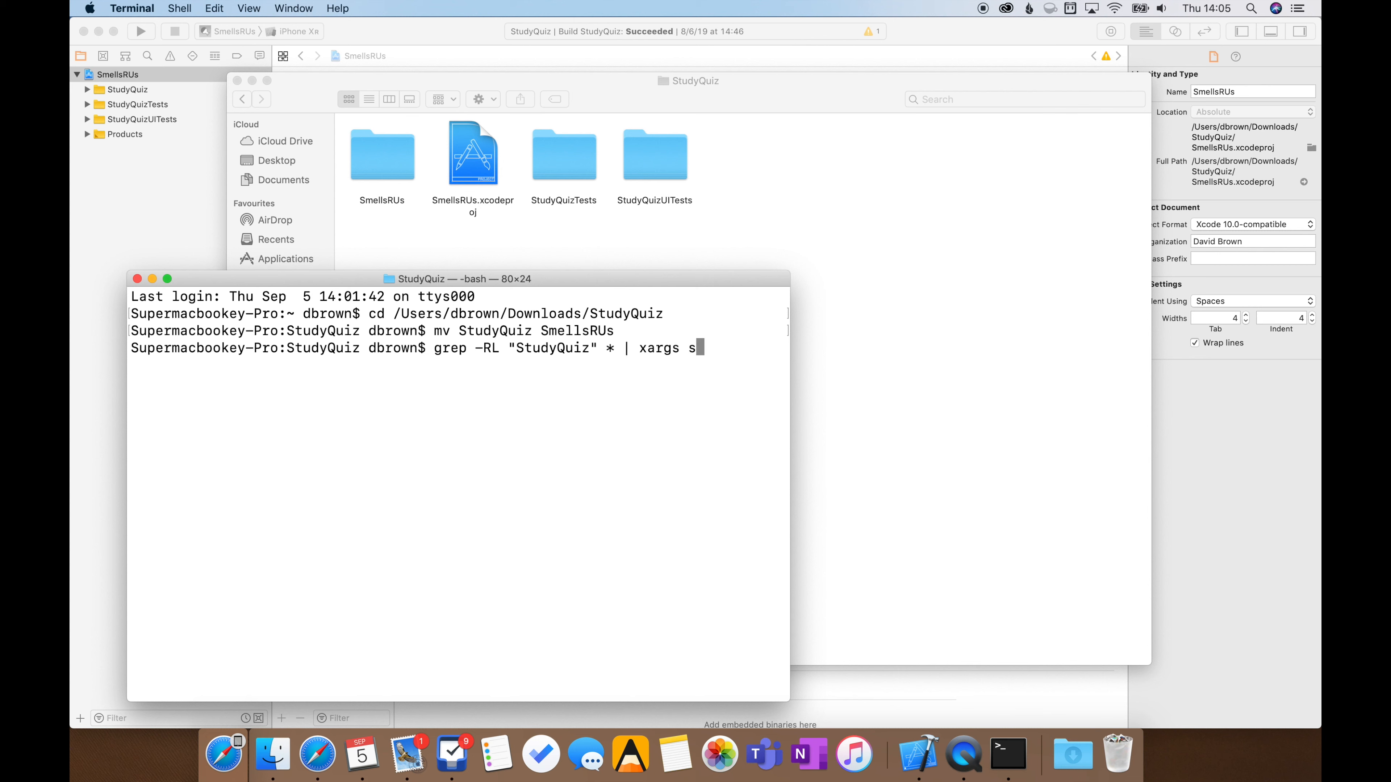
pyautogui.write('ed -i "" "s')
# Complete the sed part with -i "" "s/StudyQuiz/SmellsRUs/", widen the Terminal window and run the command
pyautogui.moveTo(787, 415); pyautogui.dragTo(1156, 421)
pyautogui.write('/')
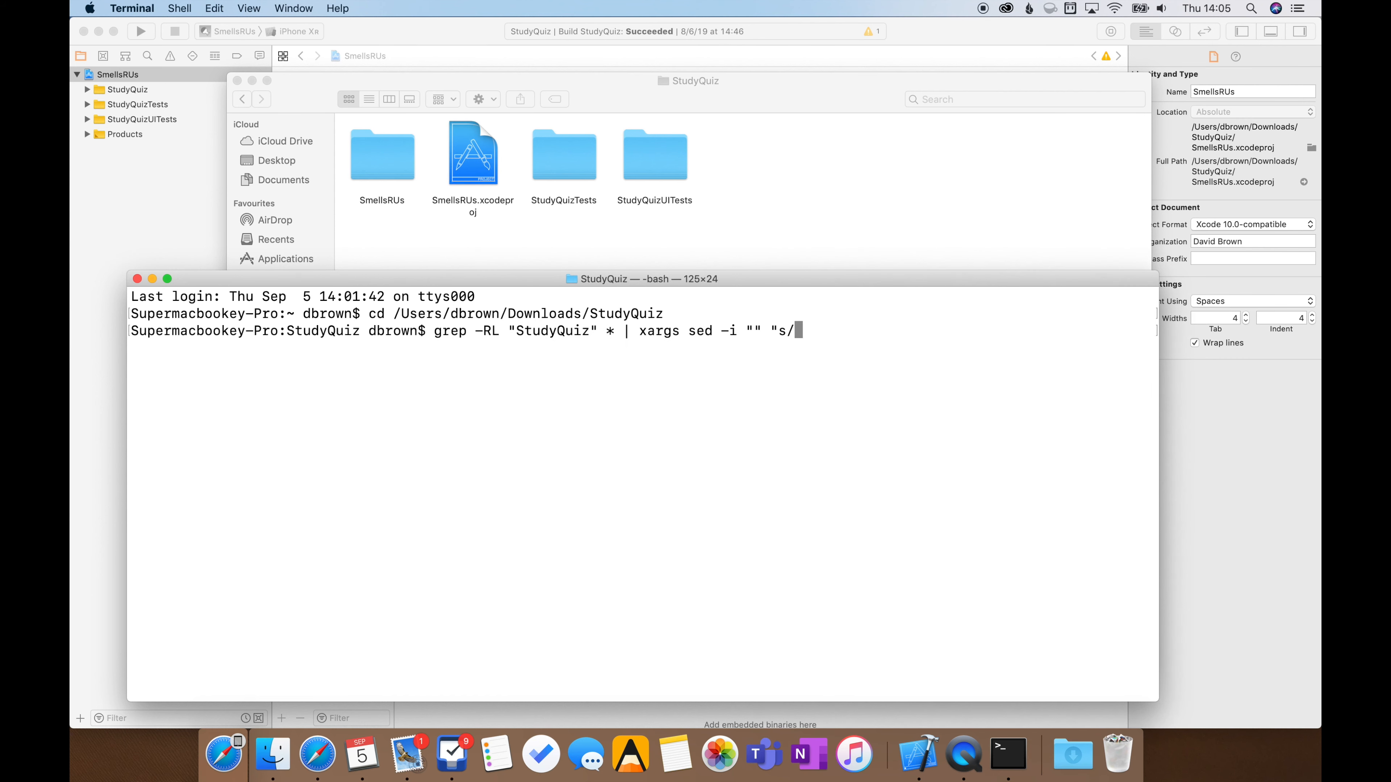
pyautogui.write('Study')
pyautogui.write('Quiz')
pyautogui.write('/')
pyautogui.write('S')
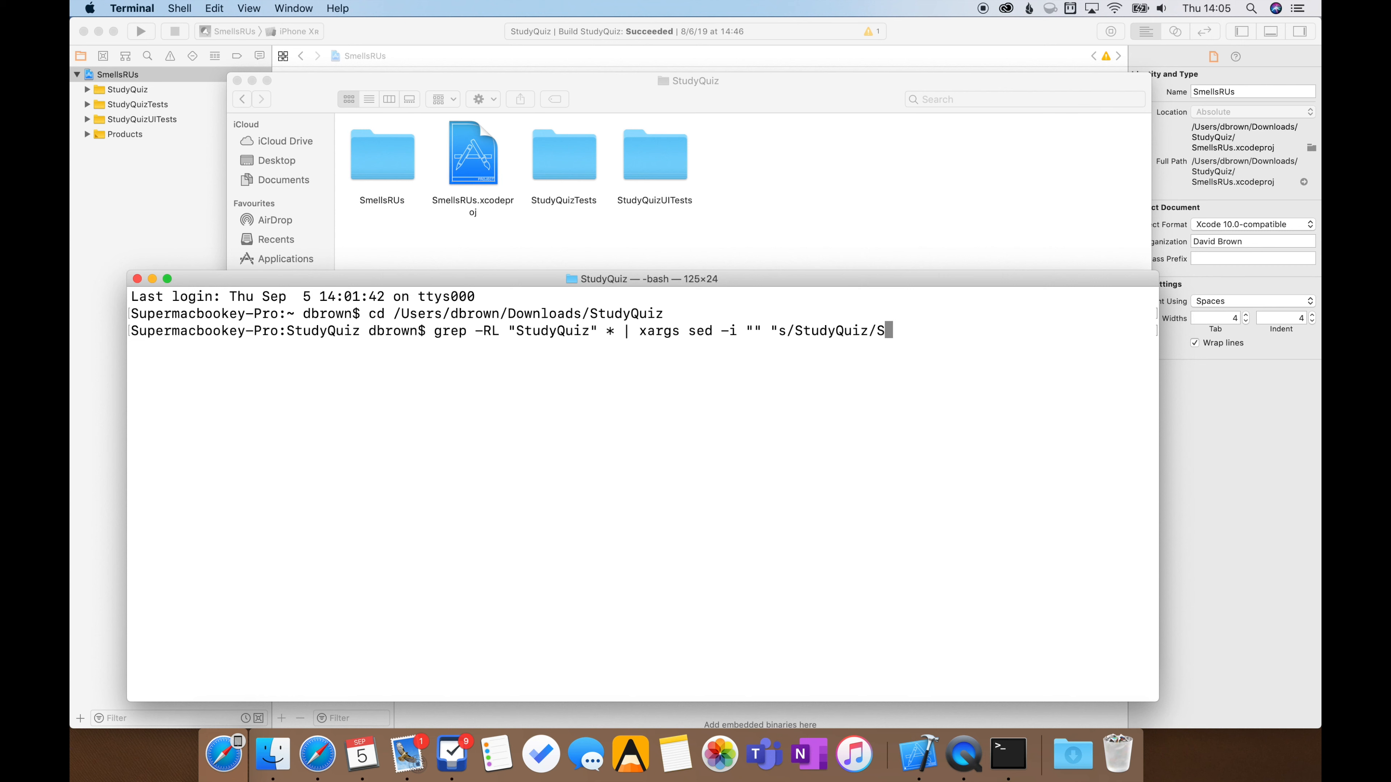
pyautogui.write('mellsRUs/"')
pyautogui.press('Return')
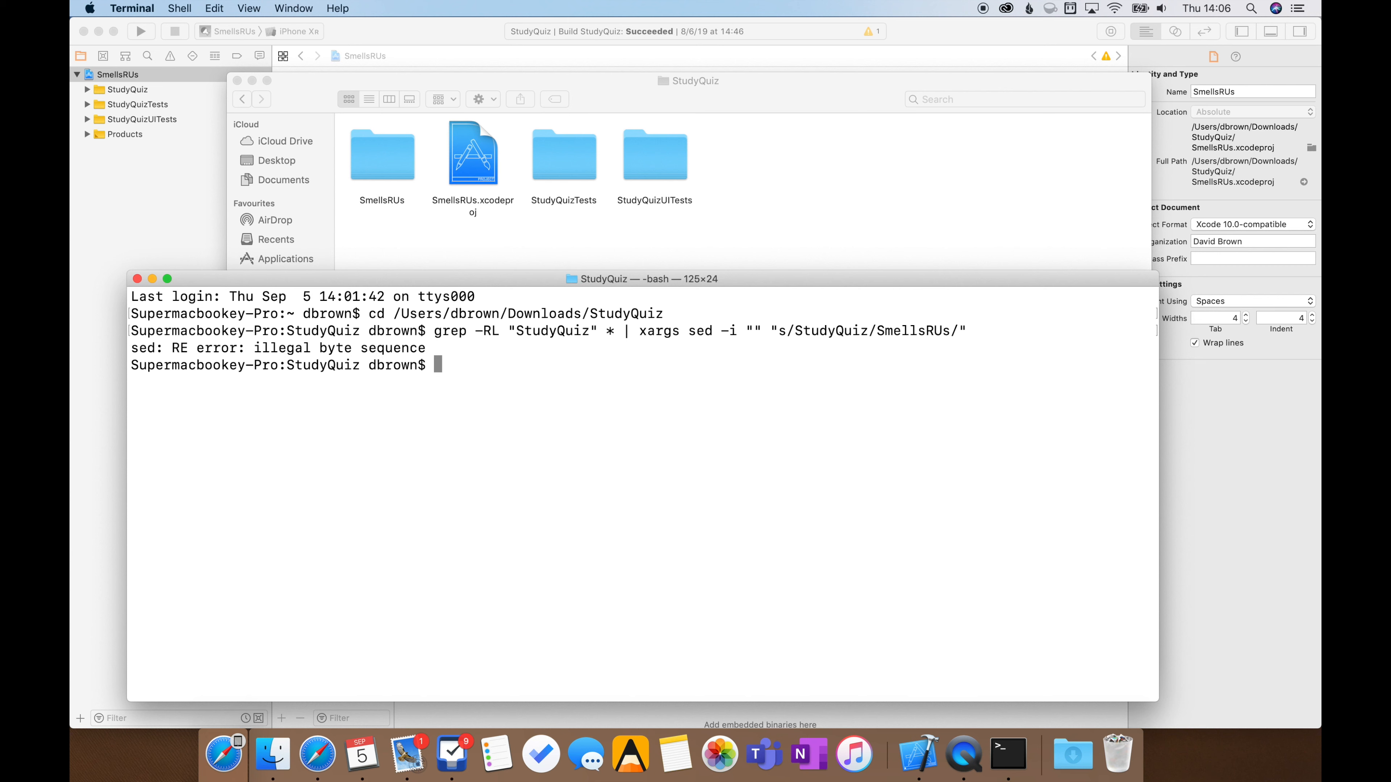
# Recall the grep and sed command, change its -RL option to -Rl and run it again
pyautogui.press('Up')
pyautogui.press('Left')
pyautogui.press('Left')
pyautogui.press('Left')
pyautogui.press('Left')
pyautogui.press('Left')
pyautogui.press('Left')
pyautogui.press('Left')
pyautogui.press('Left')
pyautogui.press('Left')
pyautogui.press('Left')
pyautogui.press('Left')
pyautogui.press('Left')
pyautogui.press('Left')
pyautogui.press('Left')
pyautogui.press('Left')
pyautogui.press('Left')
pyautogui.press('Left')
pyautogui.press('Left')
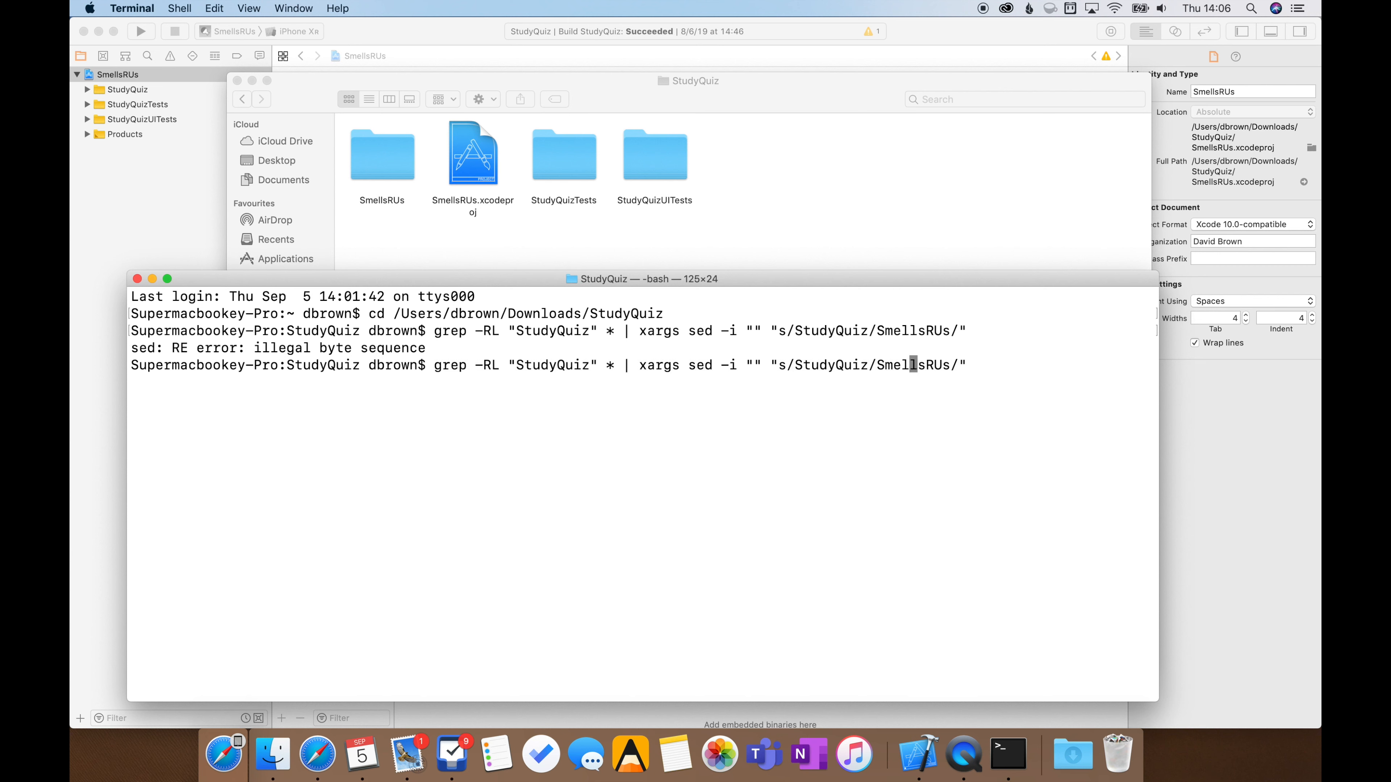
pyautogui.press('Left')
pyautogui.press('Left')
pyautogui.press('Left')
pyautogui.press('Left')
pyautogui.press('Left')
pyautogui.press('Left')
pyautogui.press('Left')
pyautogui.press('Left')
pyautogui.press('Left')
pyautogui.press('Left')
pyautogui.press('Left')
pyautogui.press('Left')
pyautogui.press('Left')
pyautogui.press('Left')
pyautogui.press('Left')
pyautogui.press('Left')
pyautogui.press('Left')
pyautogui.press('Left')
pyautogui.press('Left')
pyautogui.press('Left')
pyautogui.press('Left')
pyautogui.press('Left')
pyautogui.press('Left')
pyautogui.press('Left')
pyautogui.press('Left')
pyautogui.press('Left')
pyautogui.press('Left')
pyautogui.press('Left')
pyautogui.press('Left')
pyautogui.press('Left')
pyautogui.press('Left')
pyautogui.press('Left')
pyautogui.press('Left')
pyautogui.press('Left')
pyautogui.press('Left')
pyautogui.press('Left')
pyautogui.press('Delete')
pyautogui.write('l')
pyautogui.press('Return')
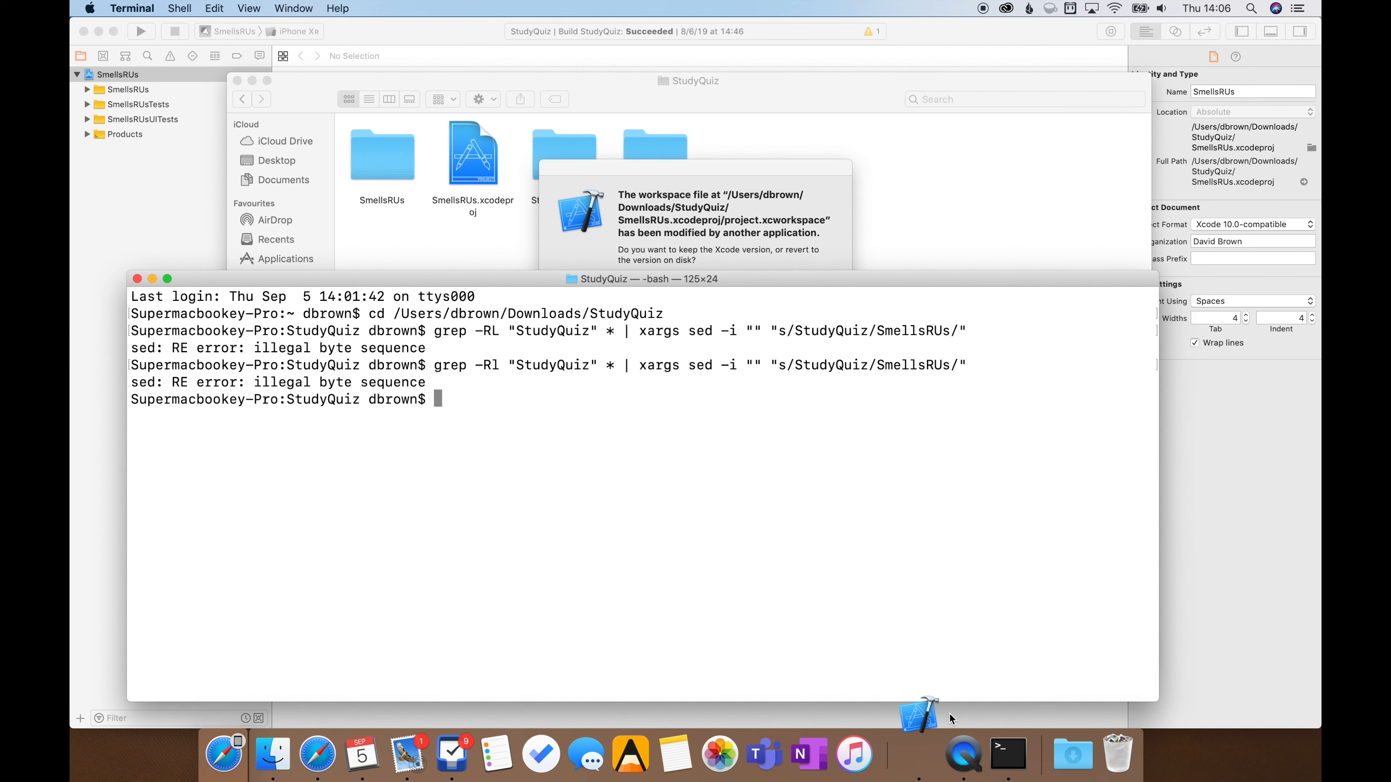
# Switch to Xcode, revert the workspace to the version on disk and allow the downloaded project to open
pyautogui.click(917, 754)
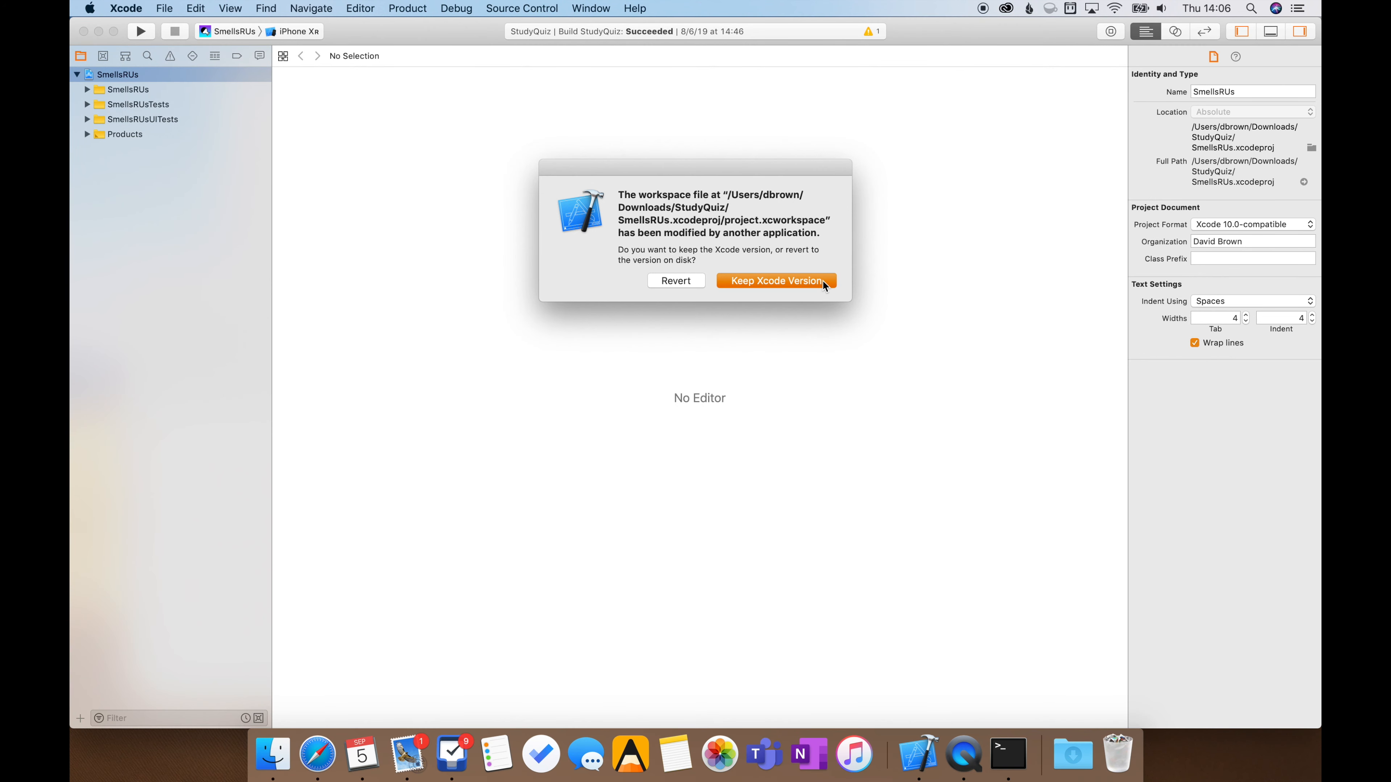
pyautogui.click(679, 280)
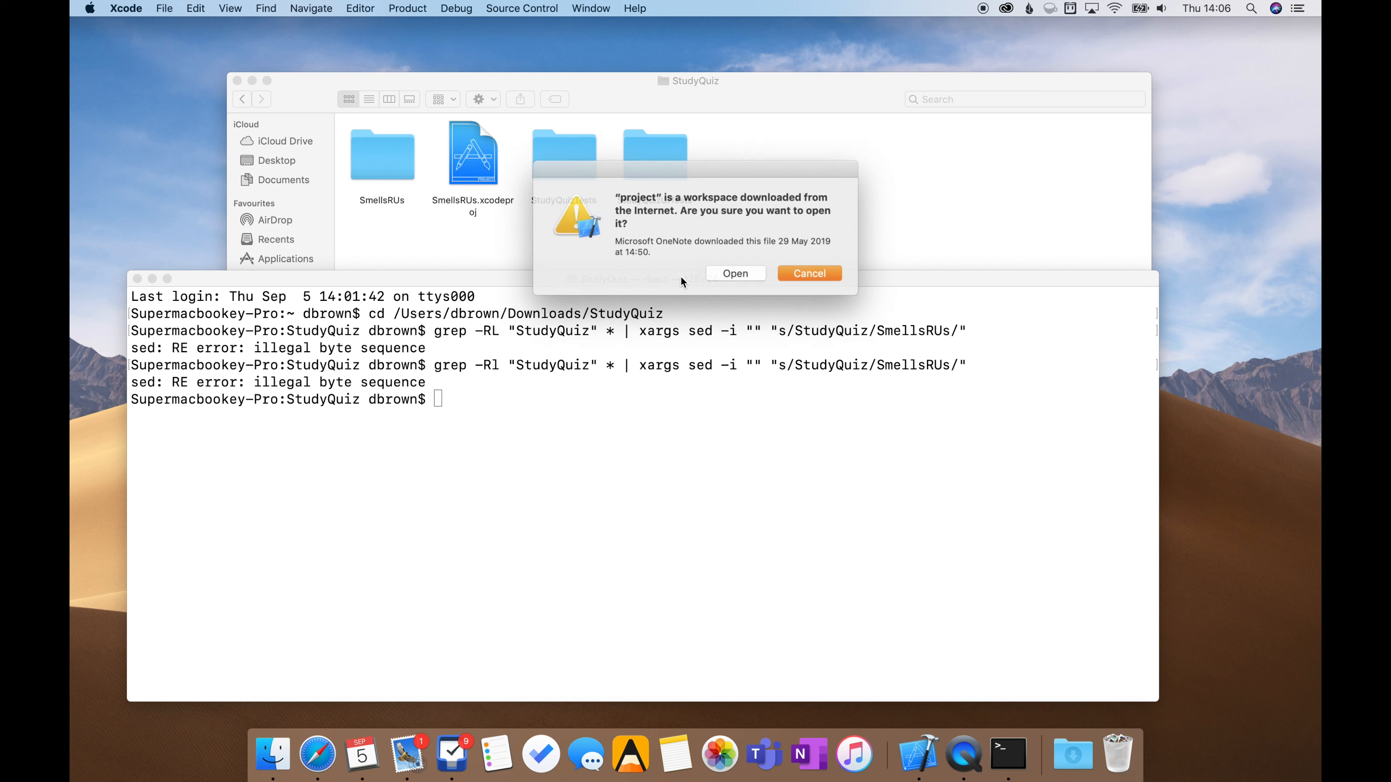
pyautogui.click(754, 269)
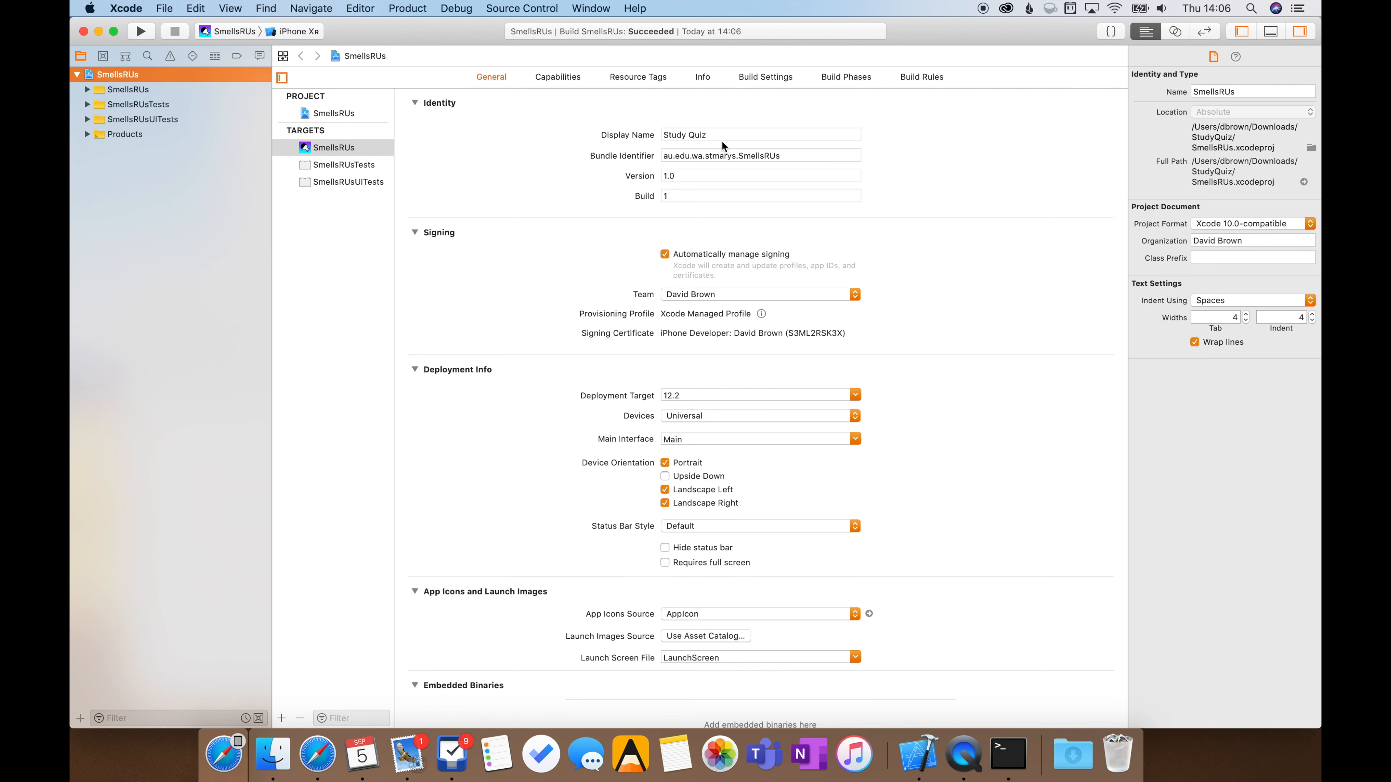
# Set the SmellsRUs target's display name to Smells R Us
pyautogui.click(611, 137)
pyautogui.write('Smells R Us')
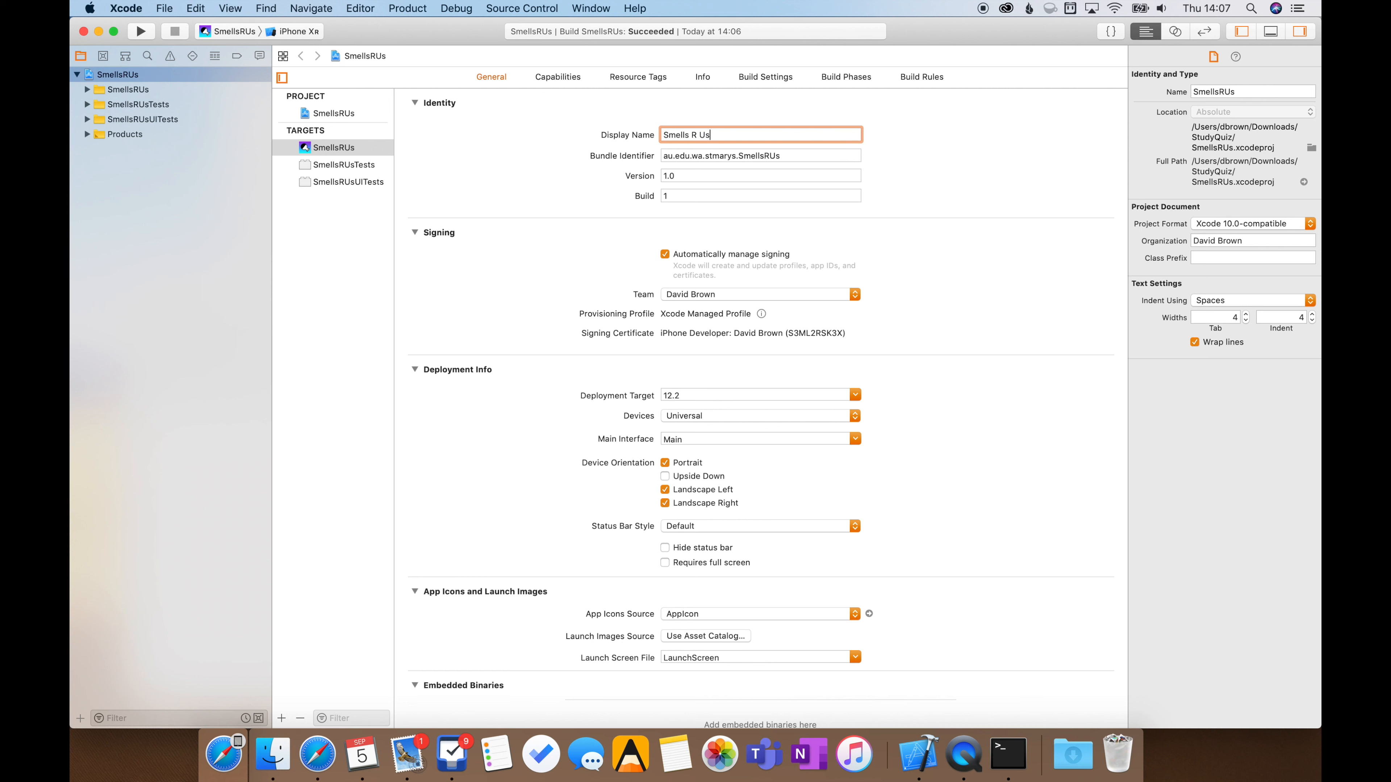
# Build and run the app in the iPhone simulator, check its name on the home screen, and stop the run
pyautogui.press('super+b')
pyautogui.press('super+r')
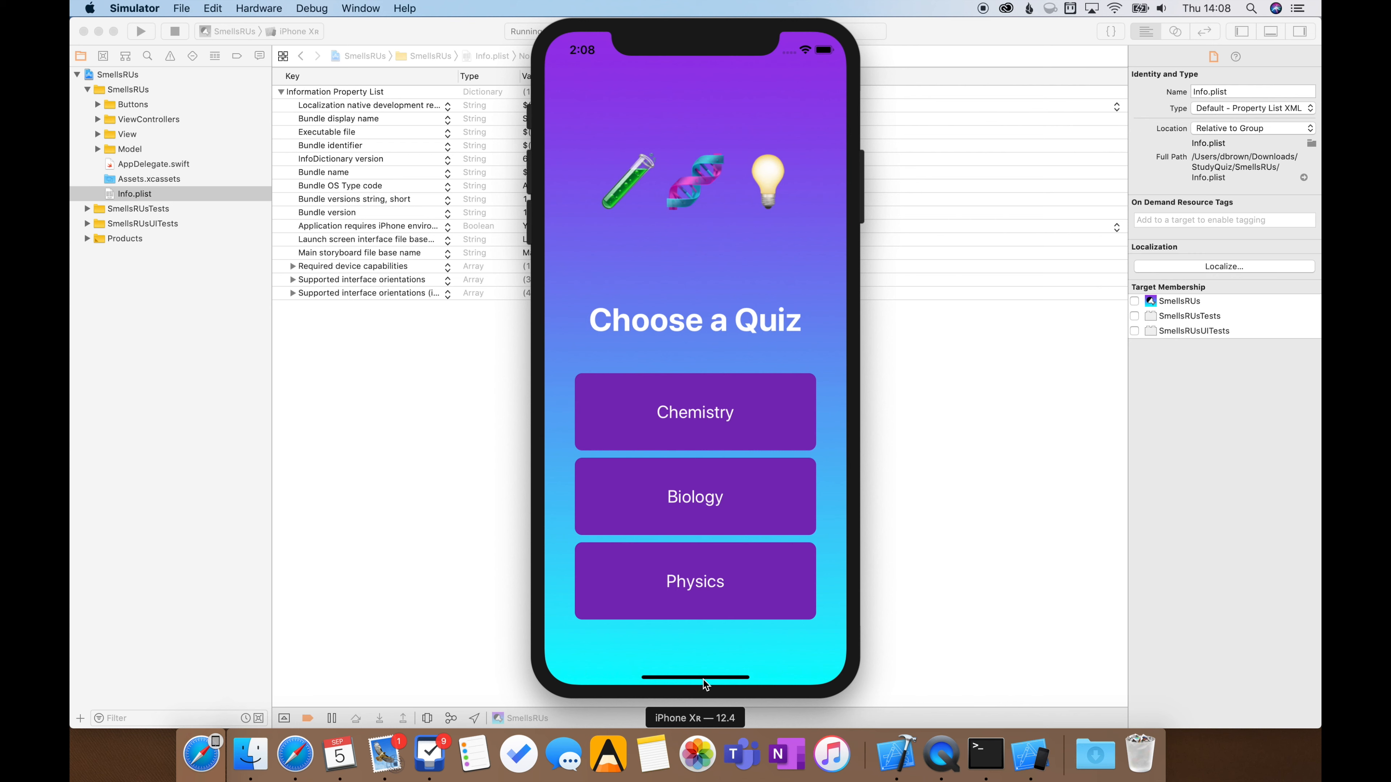
pyautogui.moveTo(703, 680); pyautogui.dragTo(712, 247)
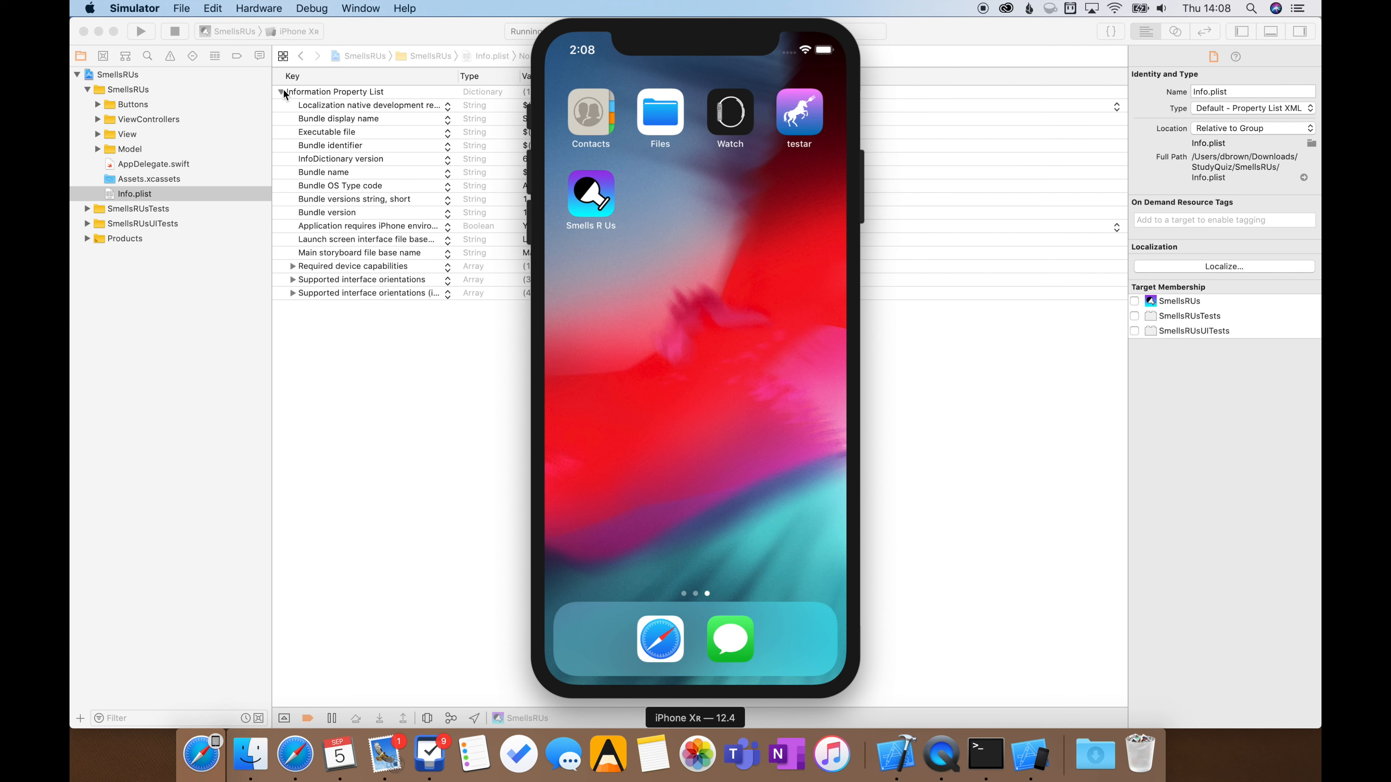
pyautogui.click(182, 35)
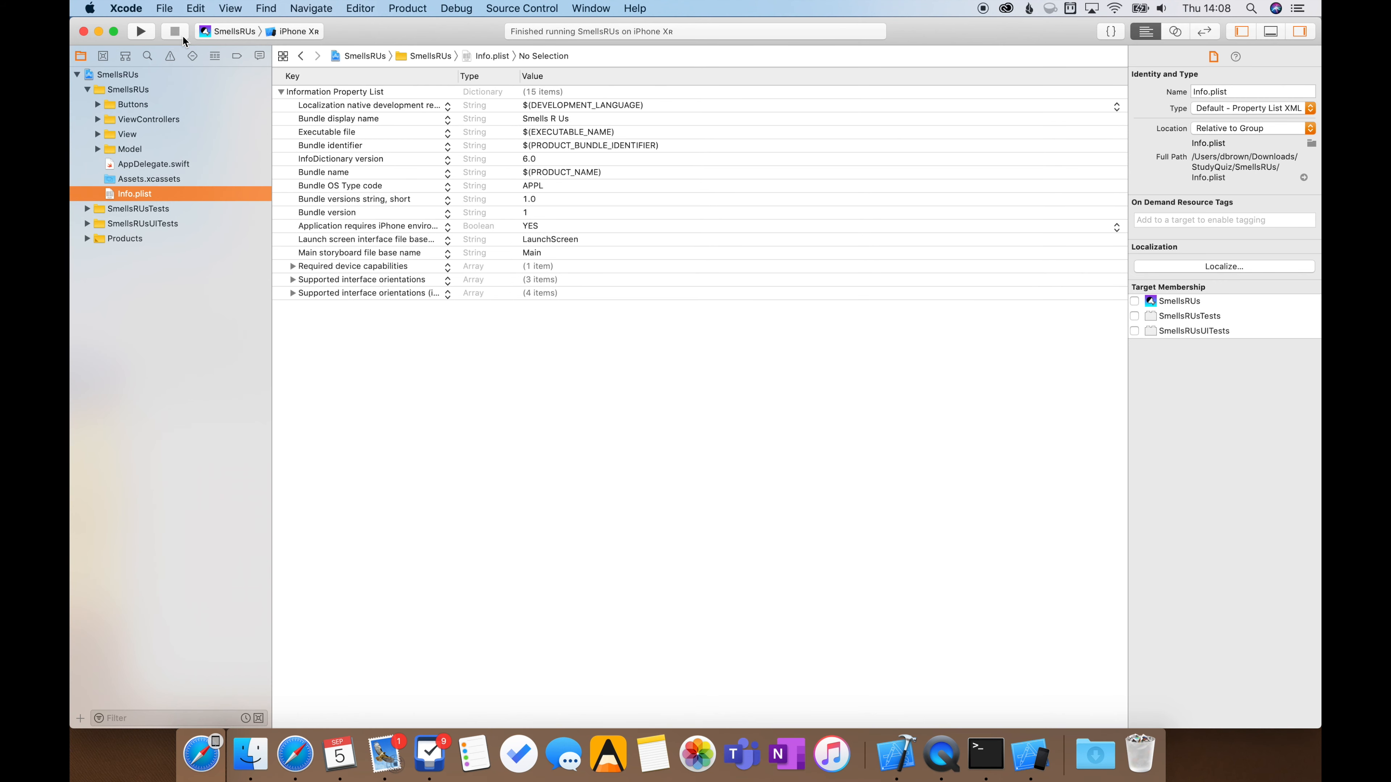